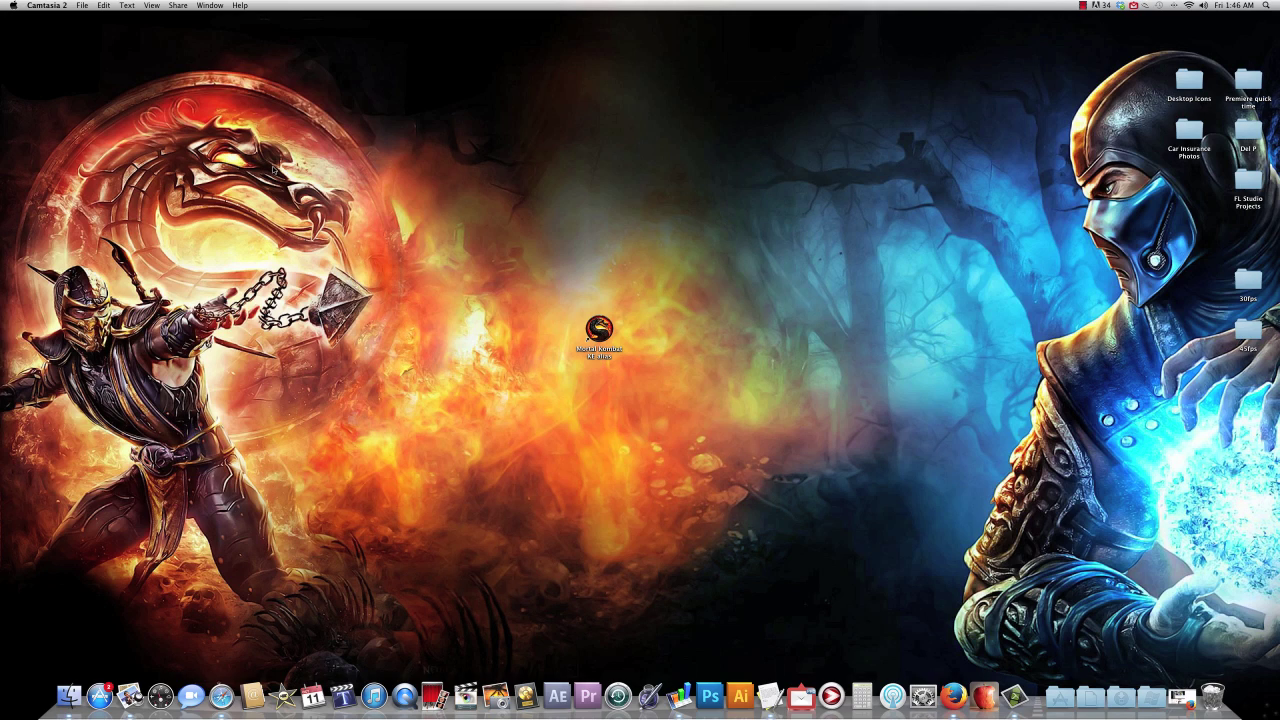
Launch Mortal Kombat KE from its desktop alias and drag its Wine window to the screen centre
click(580, 401)
click(599, 330)
click(536, 293)
double_click(601, 330)
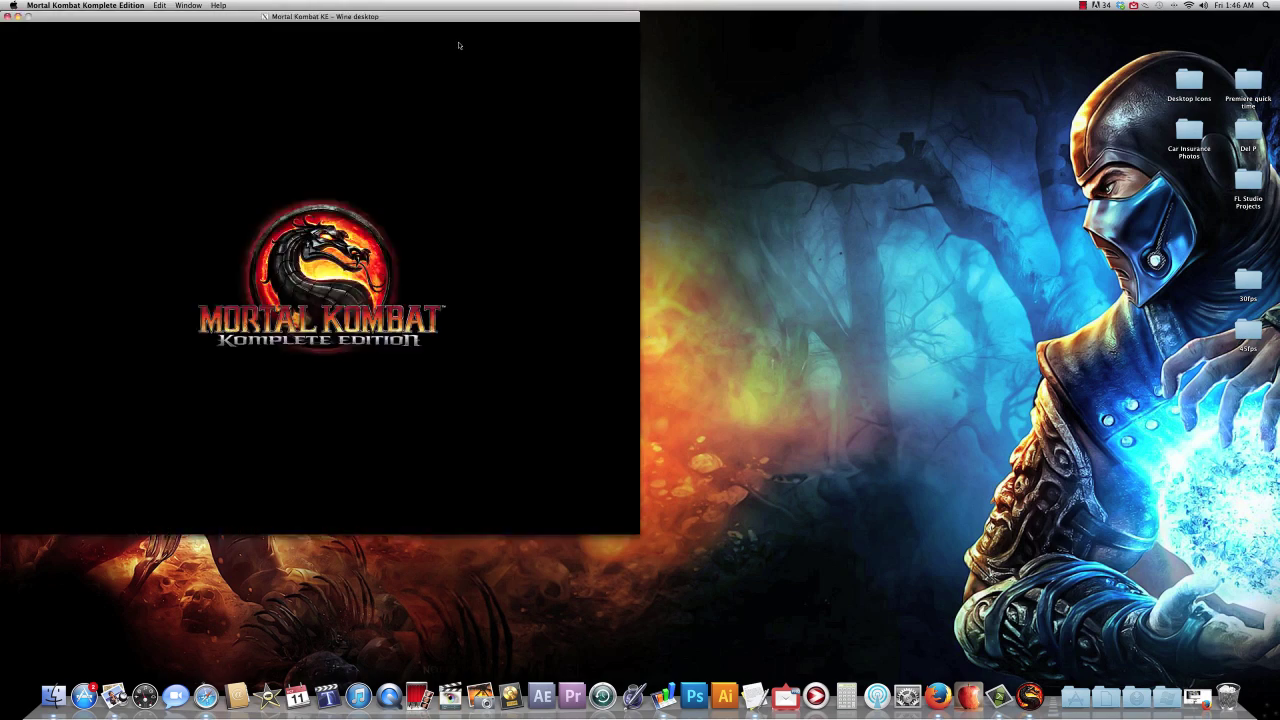
drag(445, 19, 706, 45)
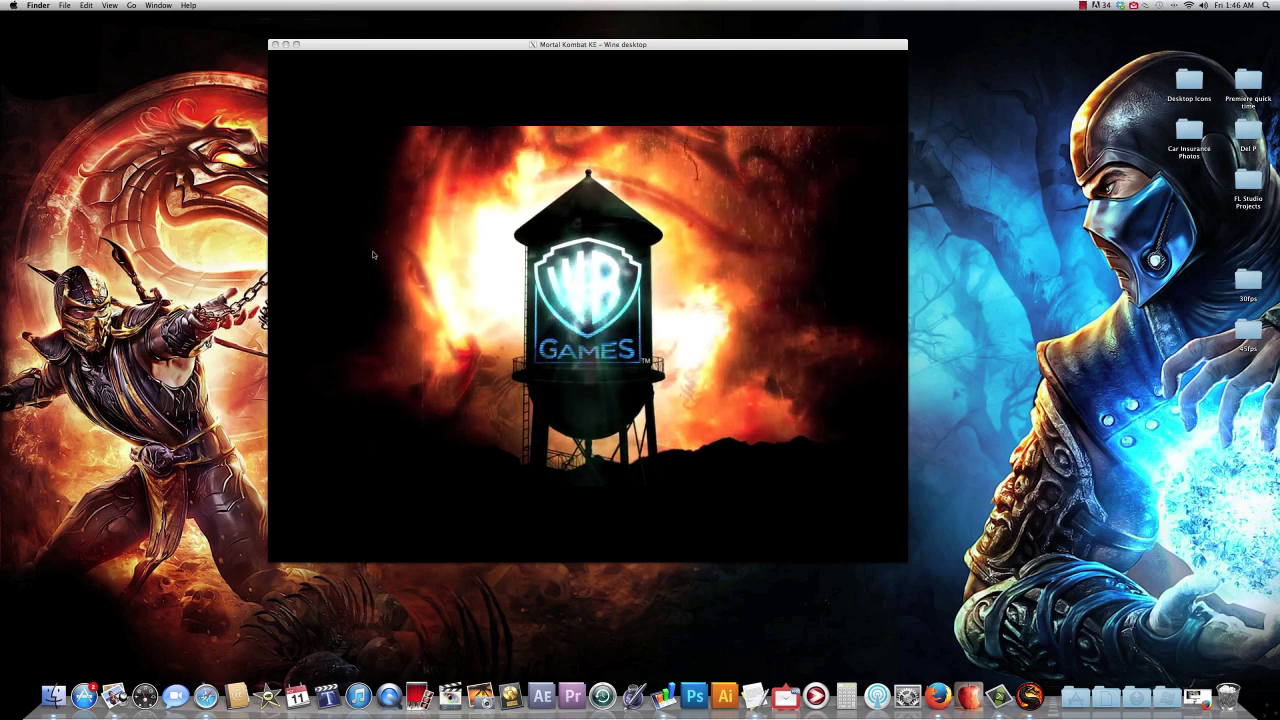
Skip the intro and start a Training > Practice match with Scorpion against Sub-Zero
click(373, 255)
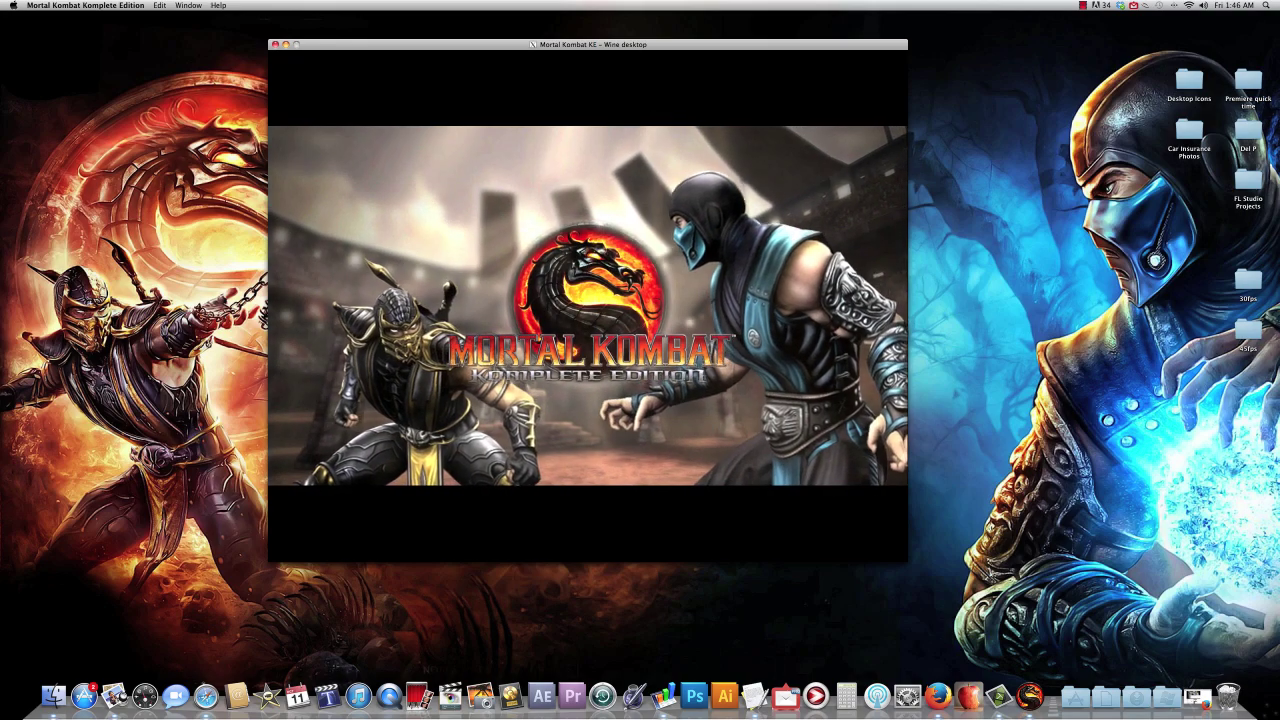
key(space)
key(Down)
key(Down)
key(Down)
key(Return)
key(Down)
key(Down)
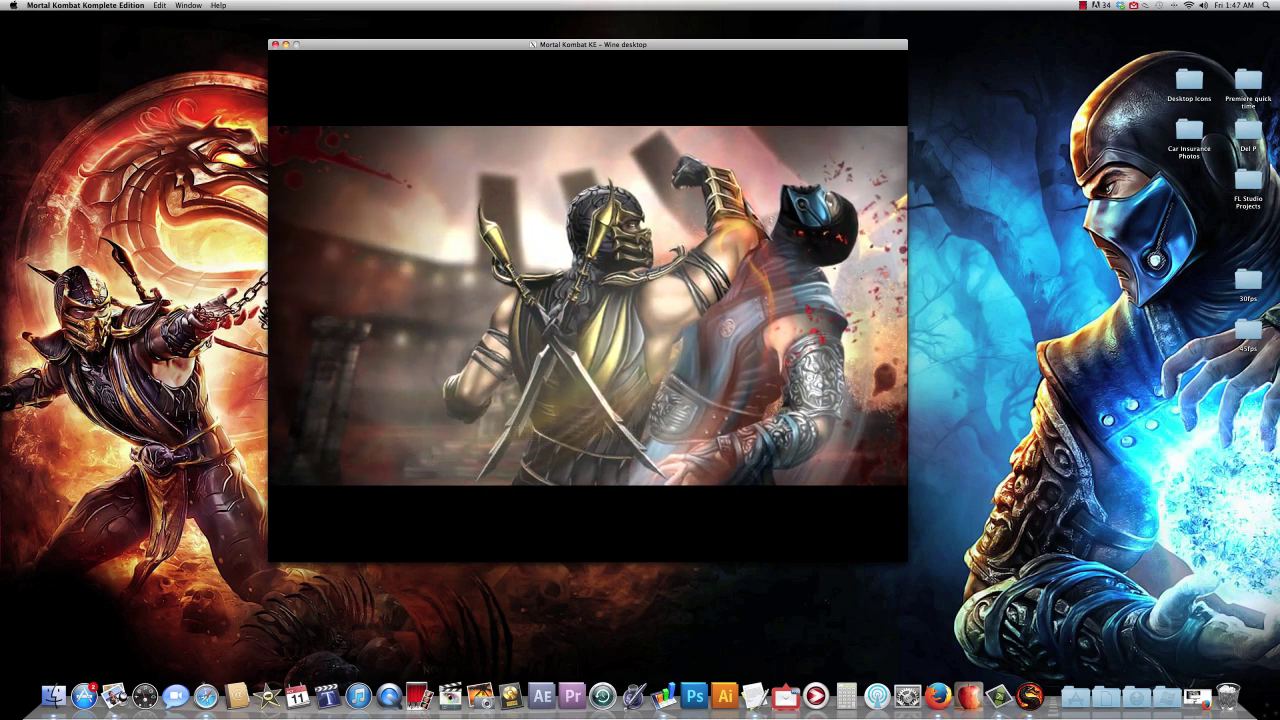
key(Return)
key(Return)
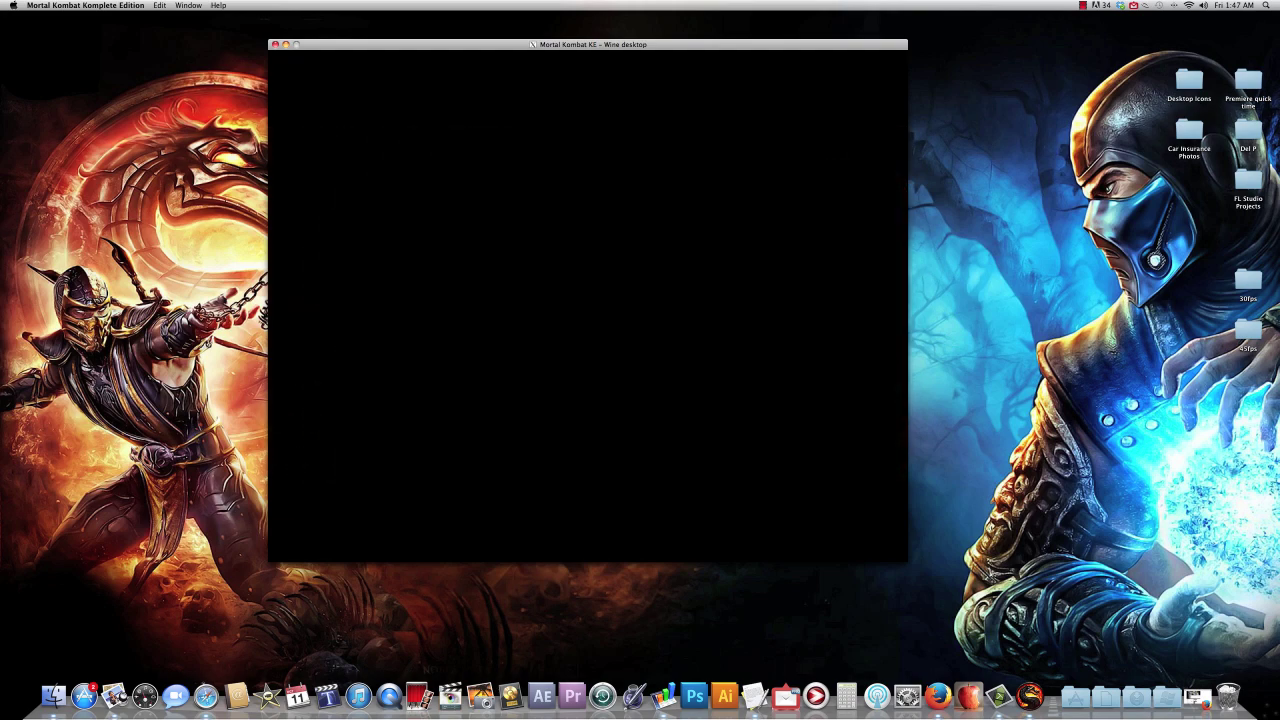
key(Return)
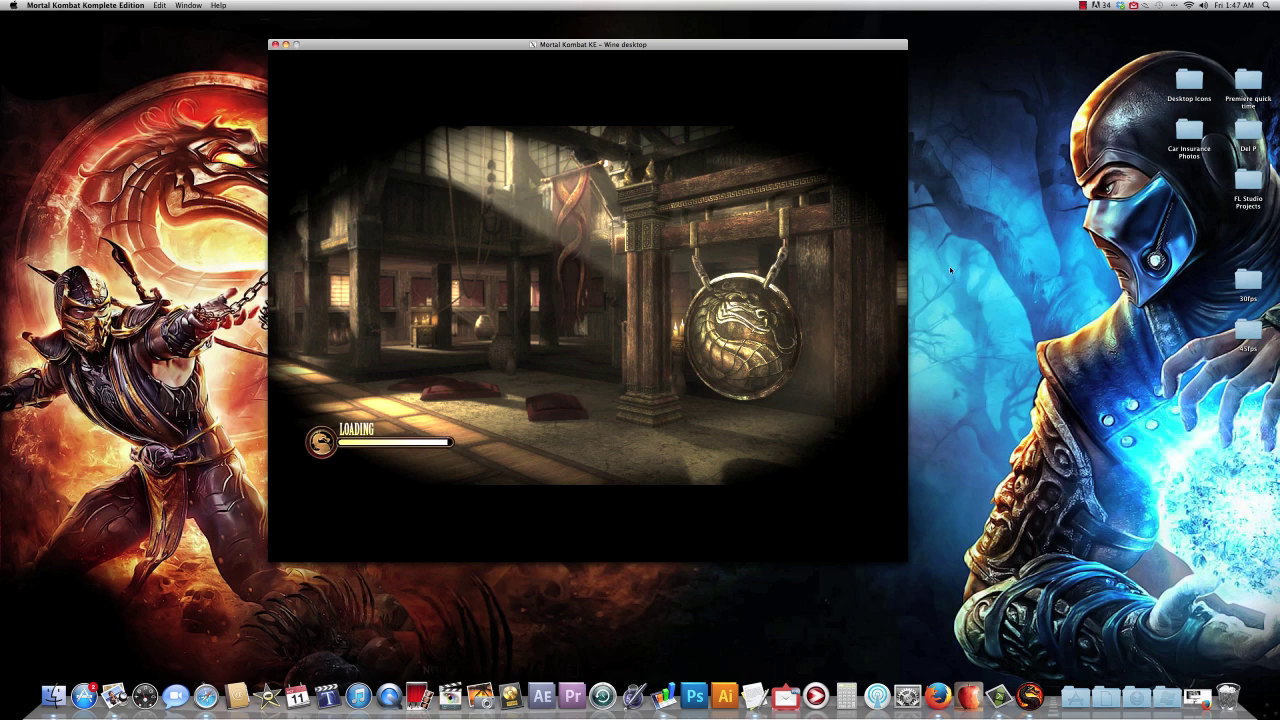
drag(775, 44, 776, 47)
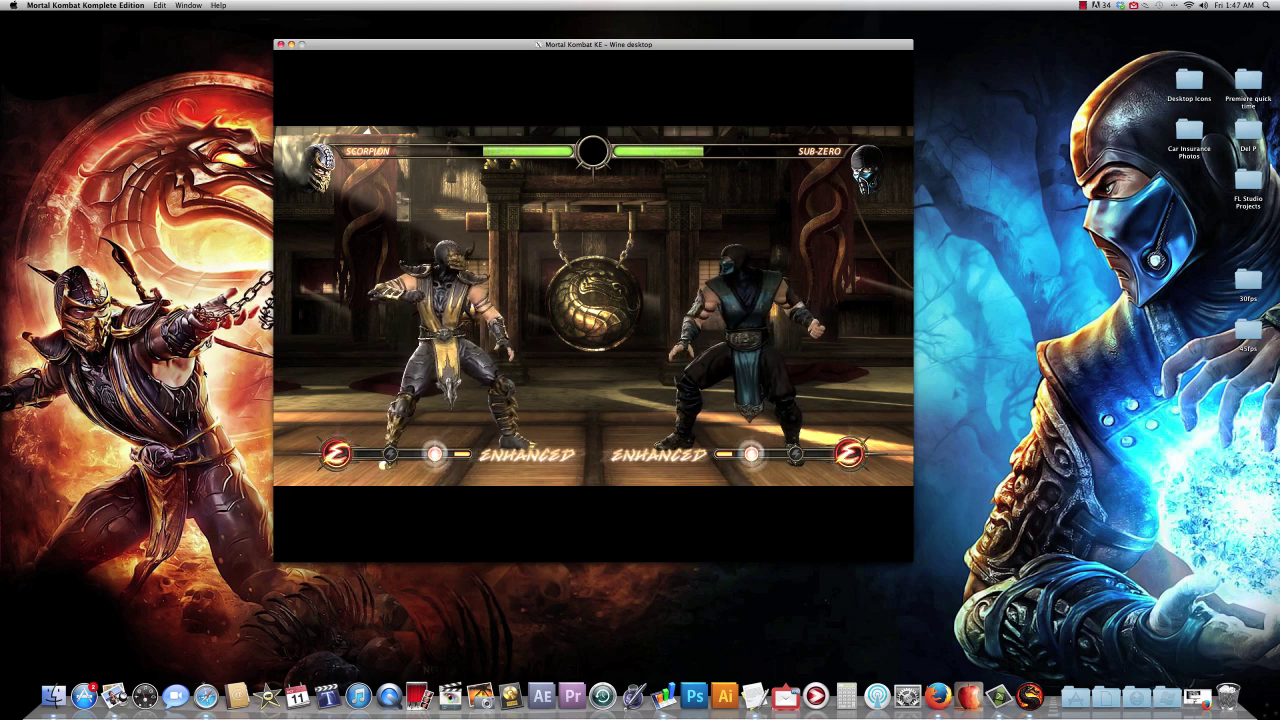
Dash Scorpion forward, front kick Sub-Zero, then throw down-back-kick special moves
key(Right)
key(Right)
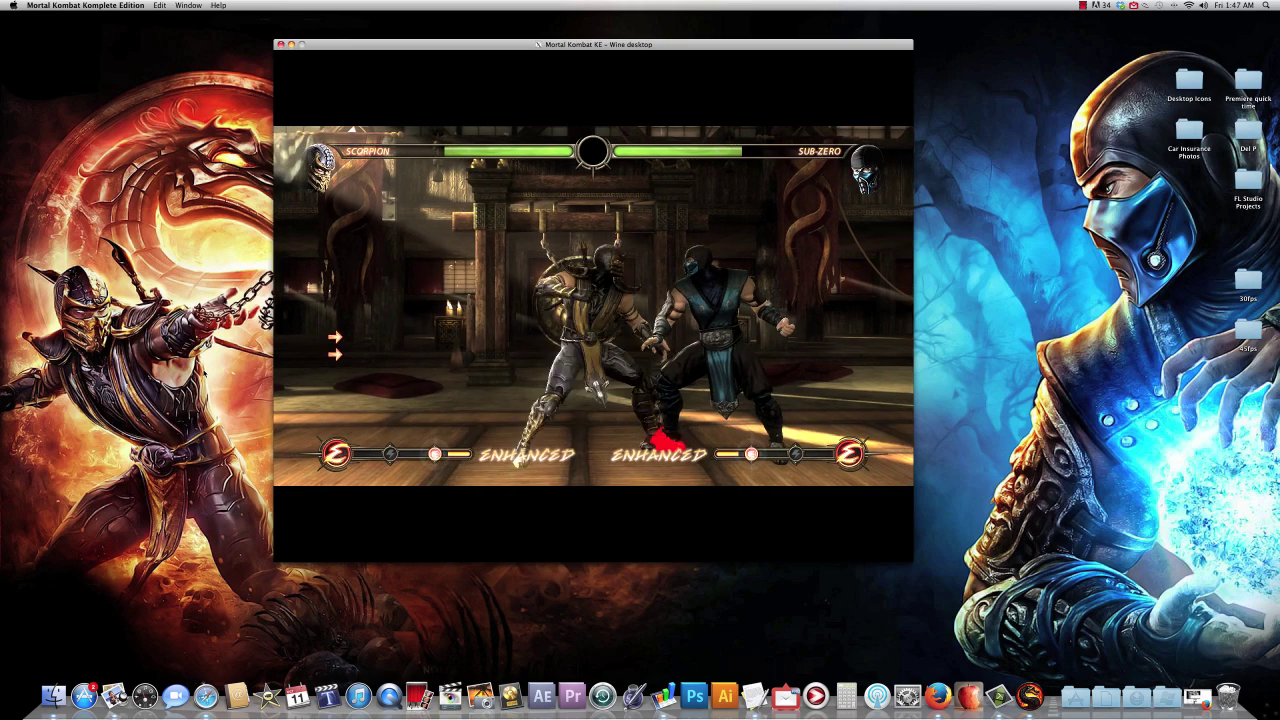
key(k)
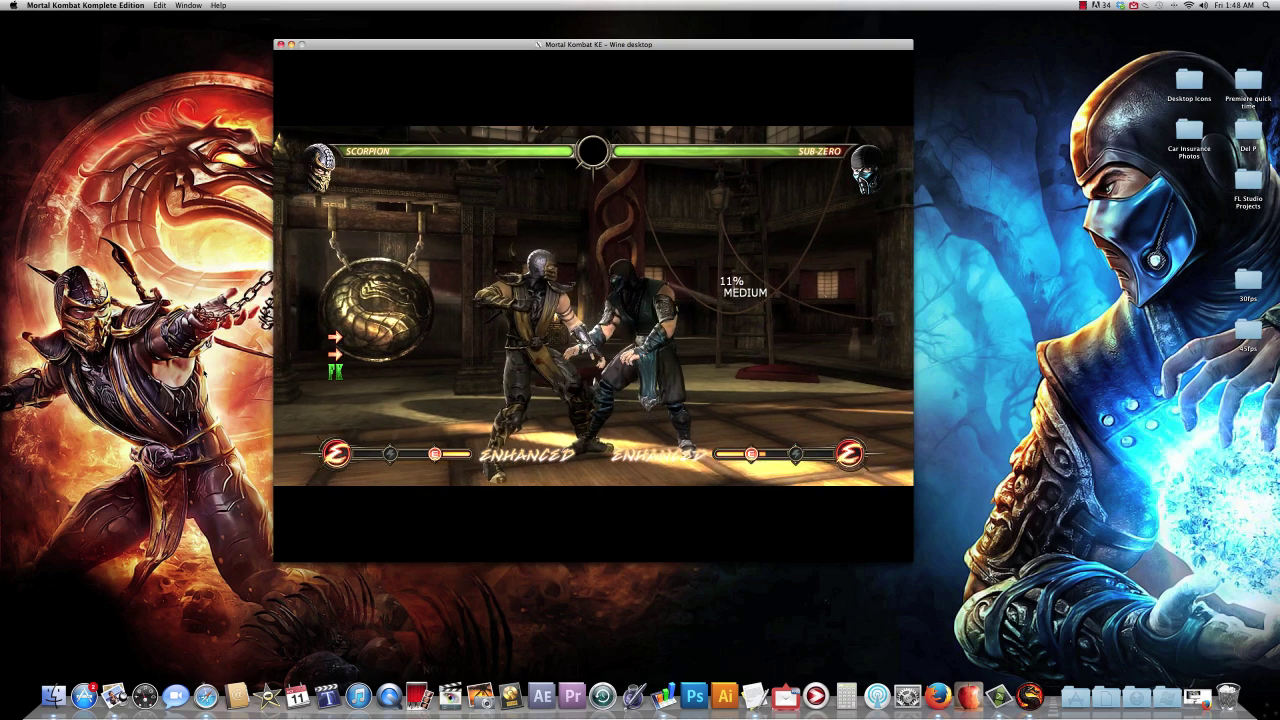
key(Left)
key(Down)
key(Left)
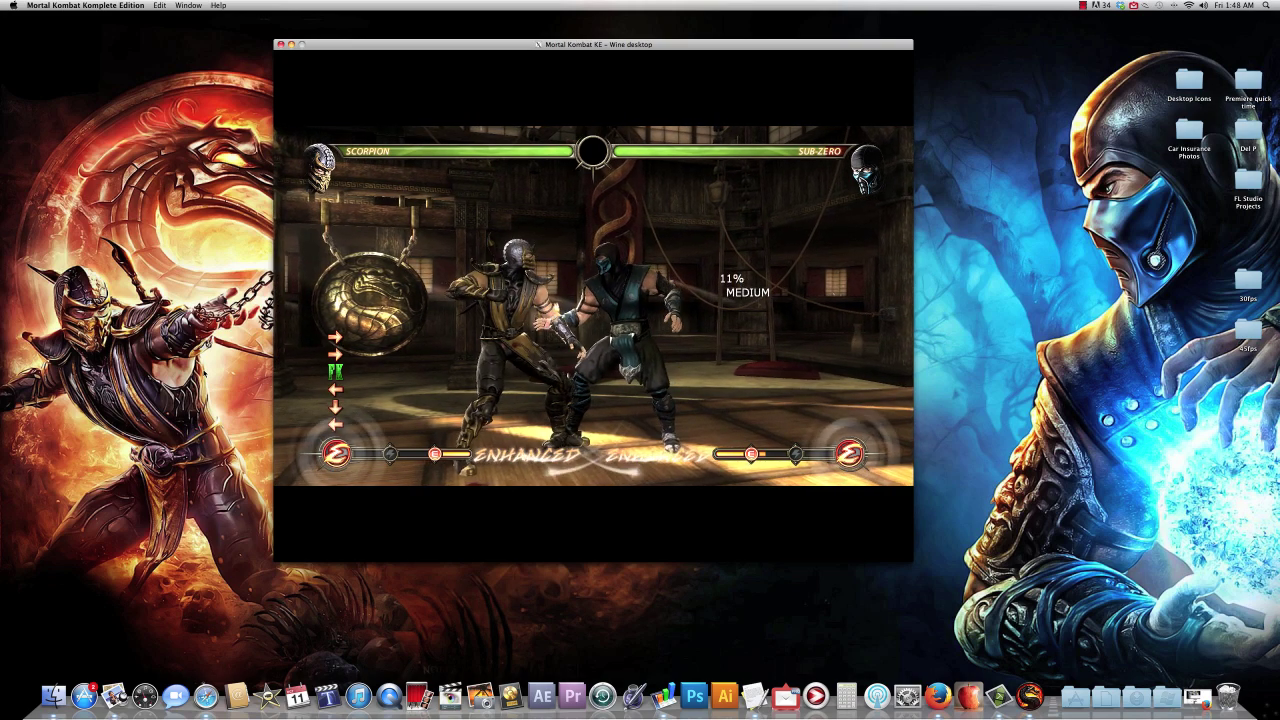
key(Down)
key(Left)
key(i)
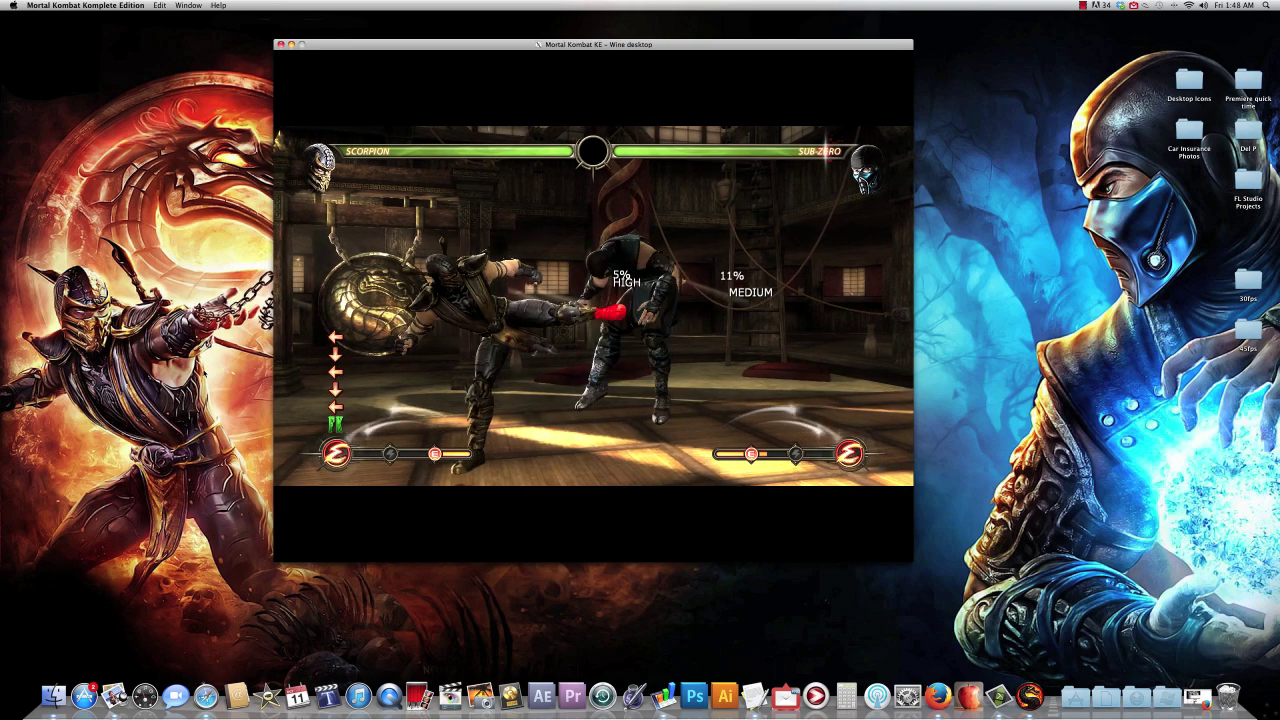
key(i)
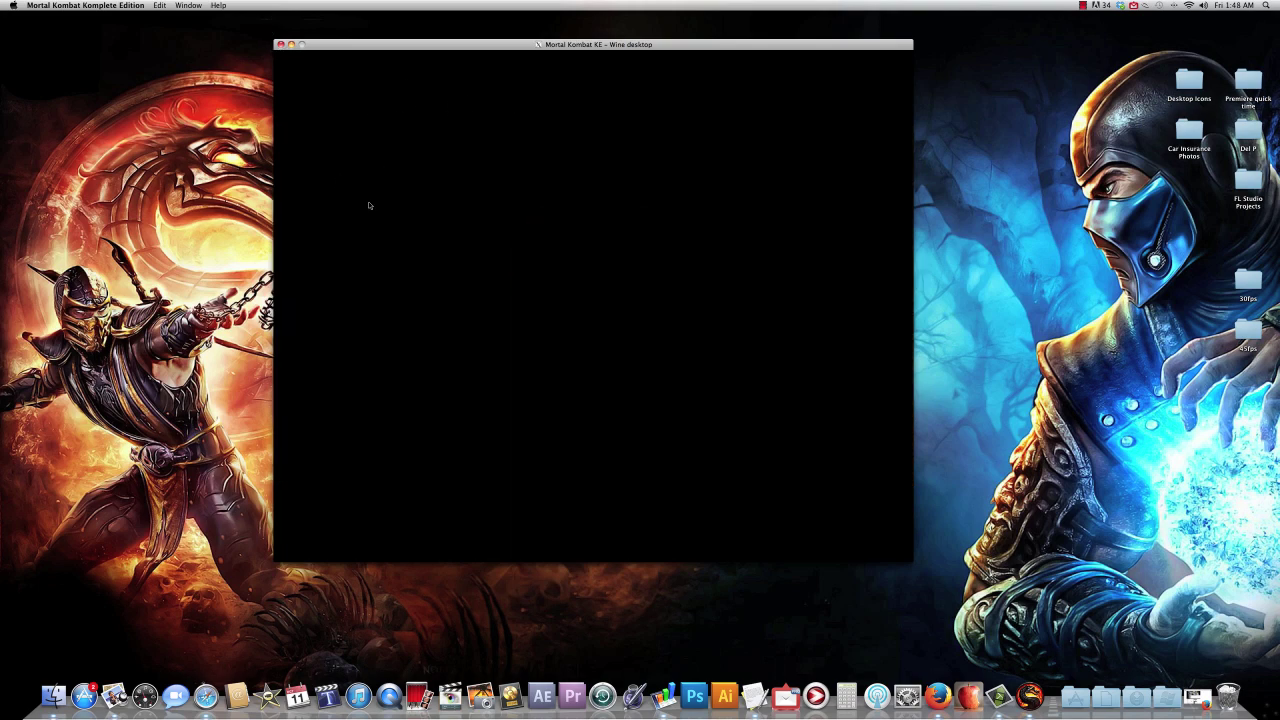
Quit the game, browse the 30fps and 45fps folders' Coalesced.ini, then close the folder window
click(280, 44)
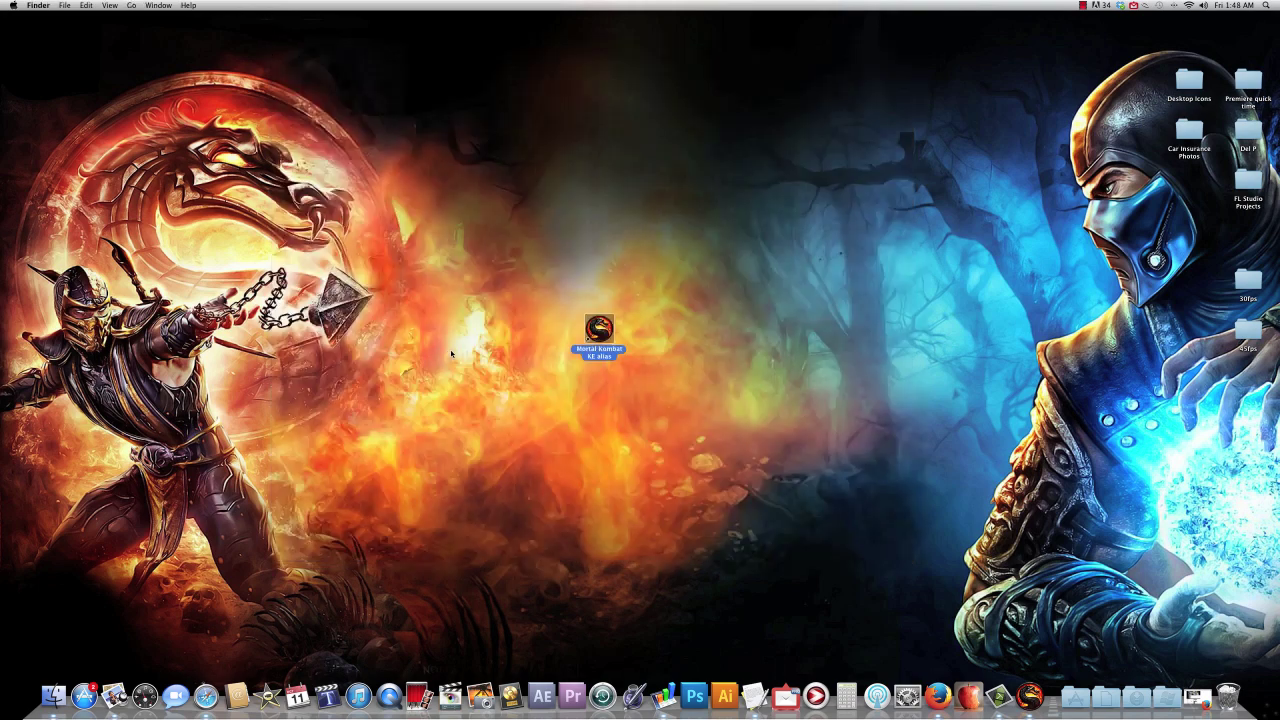
click(516, 358)
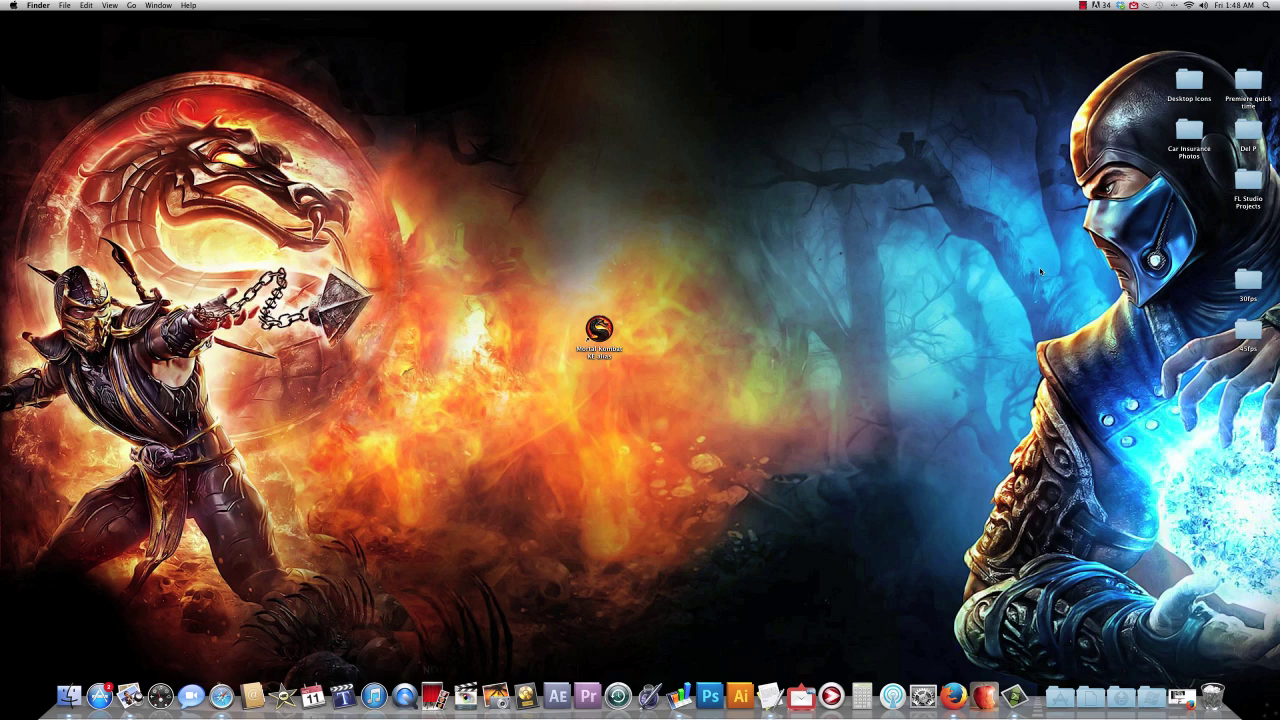
double_click(1249, 280)
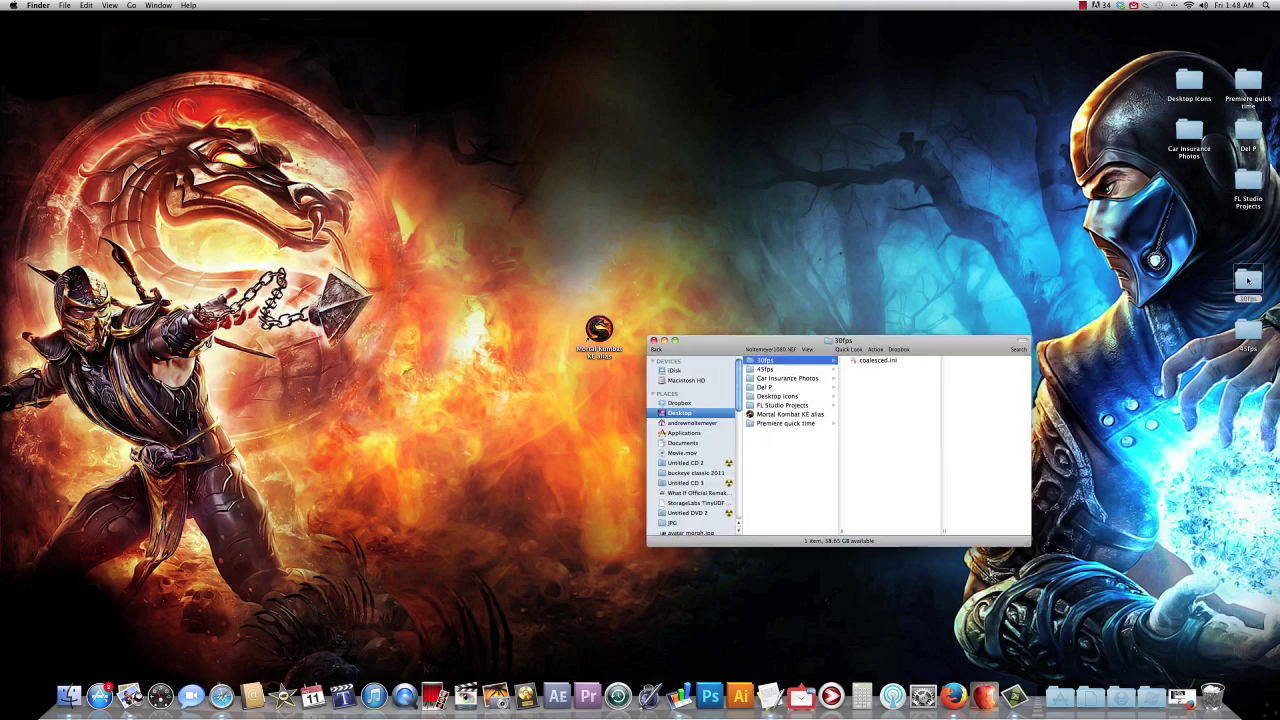
mouse_move(913, 339)
mouse_down()
mouse_move(537, 253)
mouse_move(441, 212)
mouse_up()
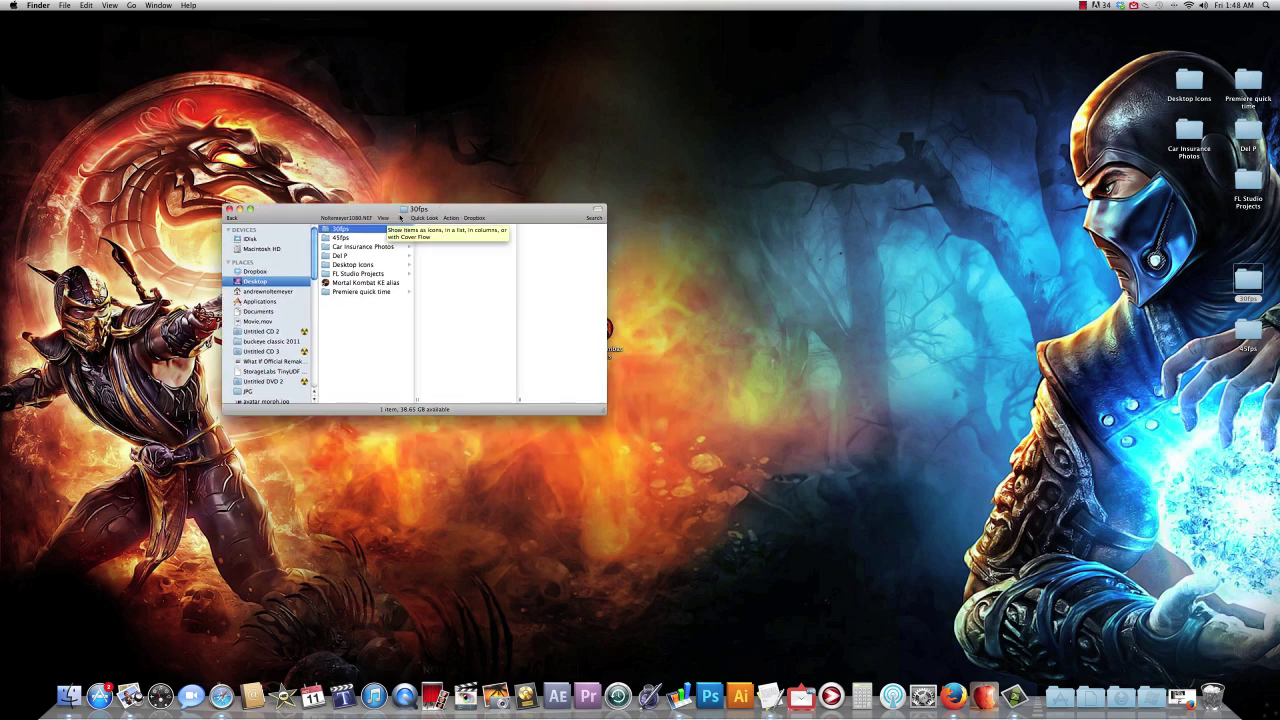
click(341, 238)
click(341, 229)
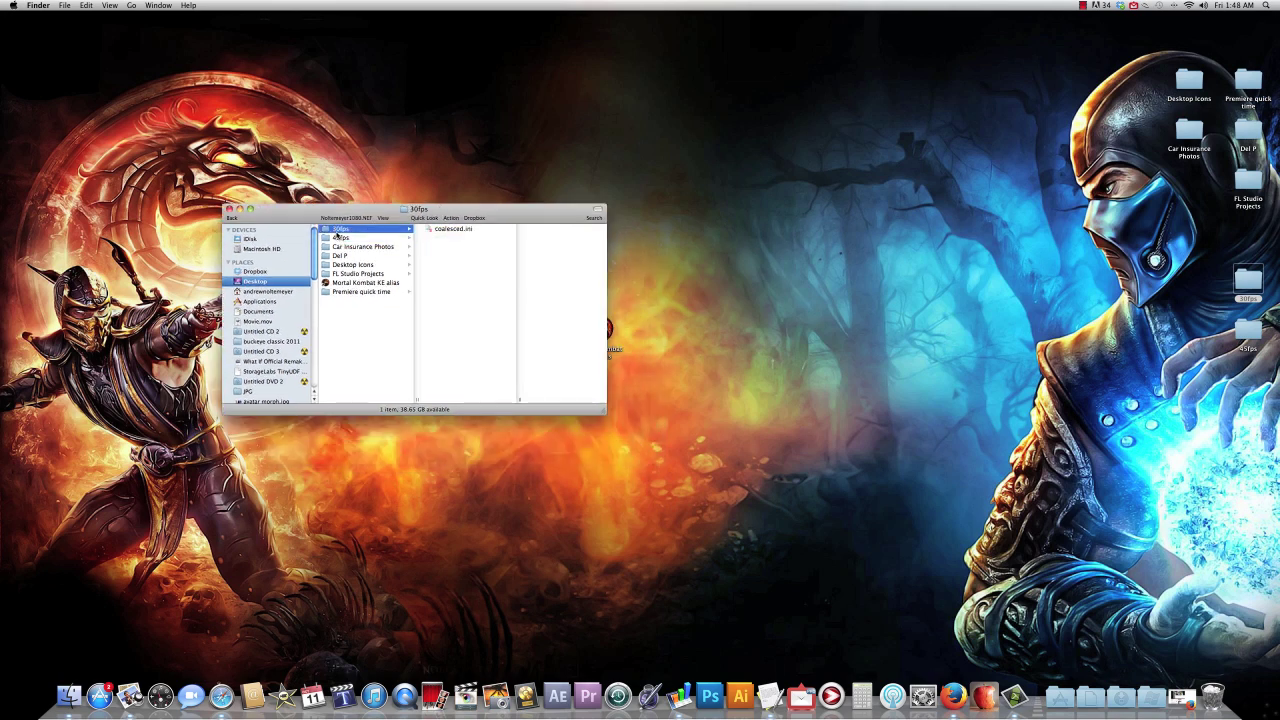
drag(239, 209, 322, 209)
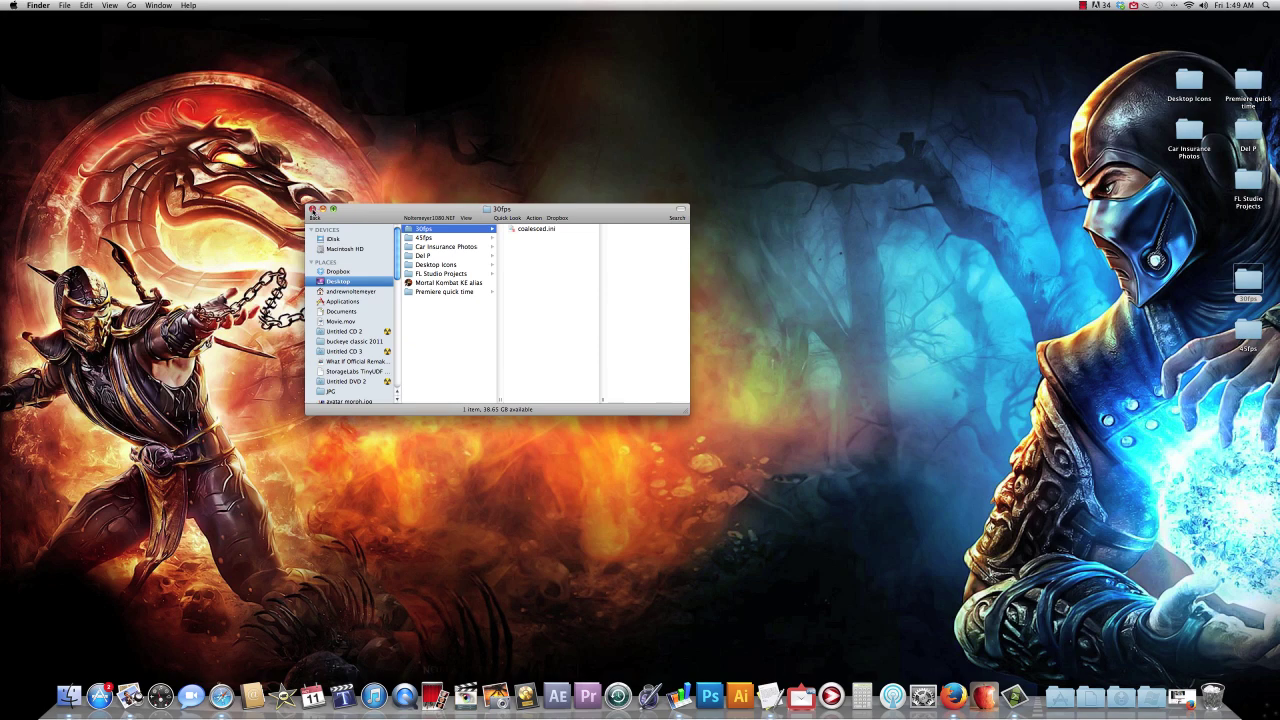
click(319, 209)
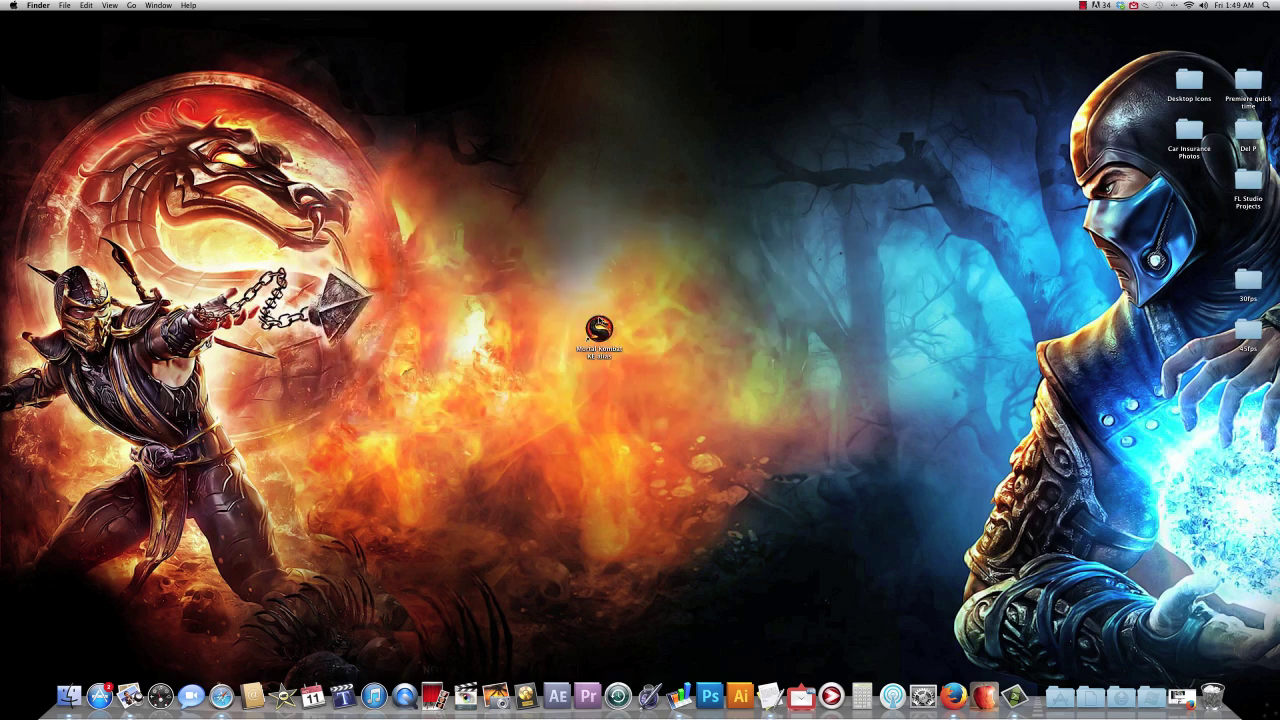
View Get Info for the Mortal Kombat alias, then close the info window
right_click(600, 318)
click(626, 363)
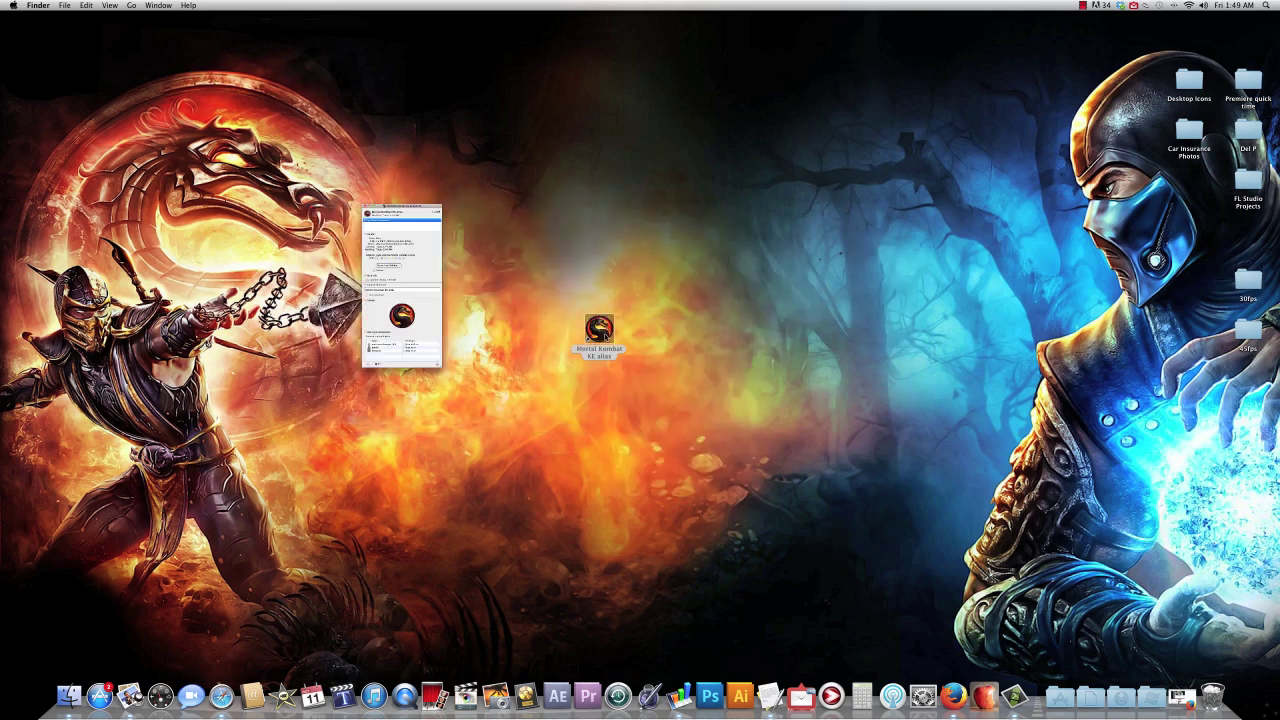
click(12, 21)
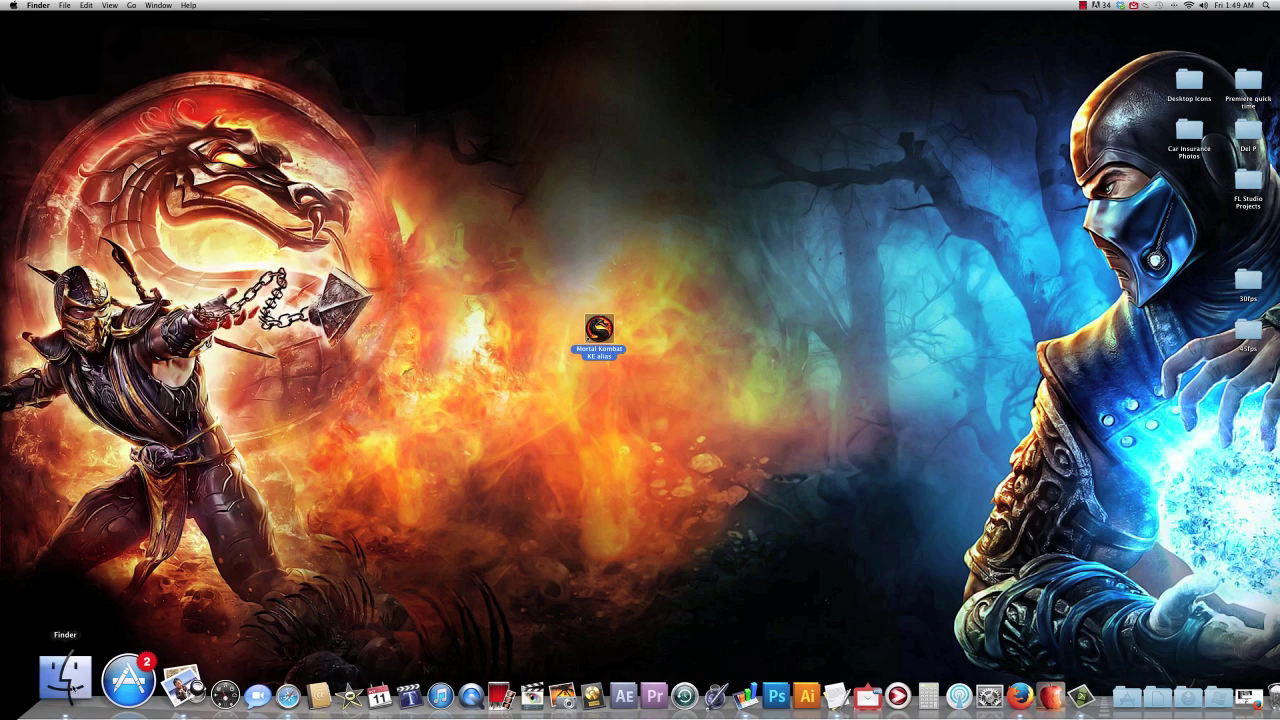
Show Package Contents of the Mortal Kombat KE app in Applications
click(66, 694)
click(256, 353)
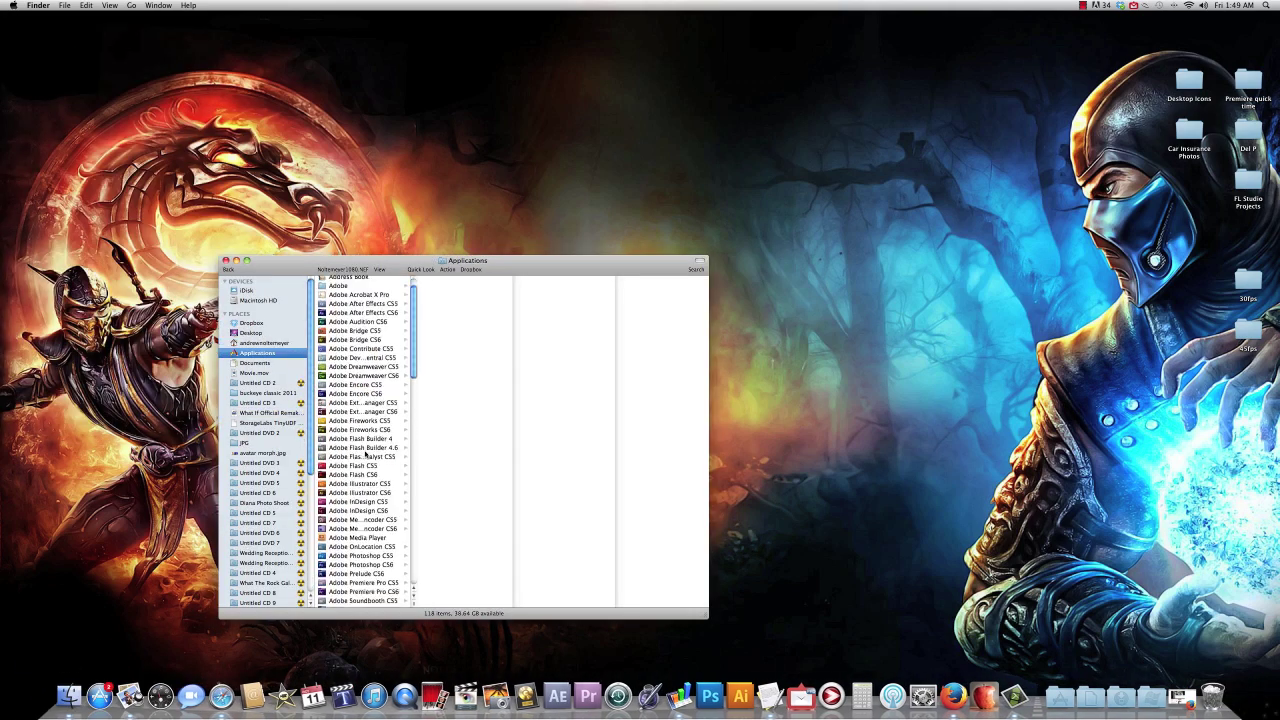
scroll(340, 450, down, 5)
scroll(365, 453, down, 3)
scroll(365, 453, down, 3)
scroll(365, 453, down, 2)
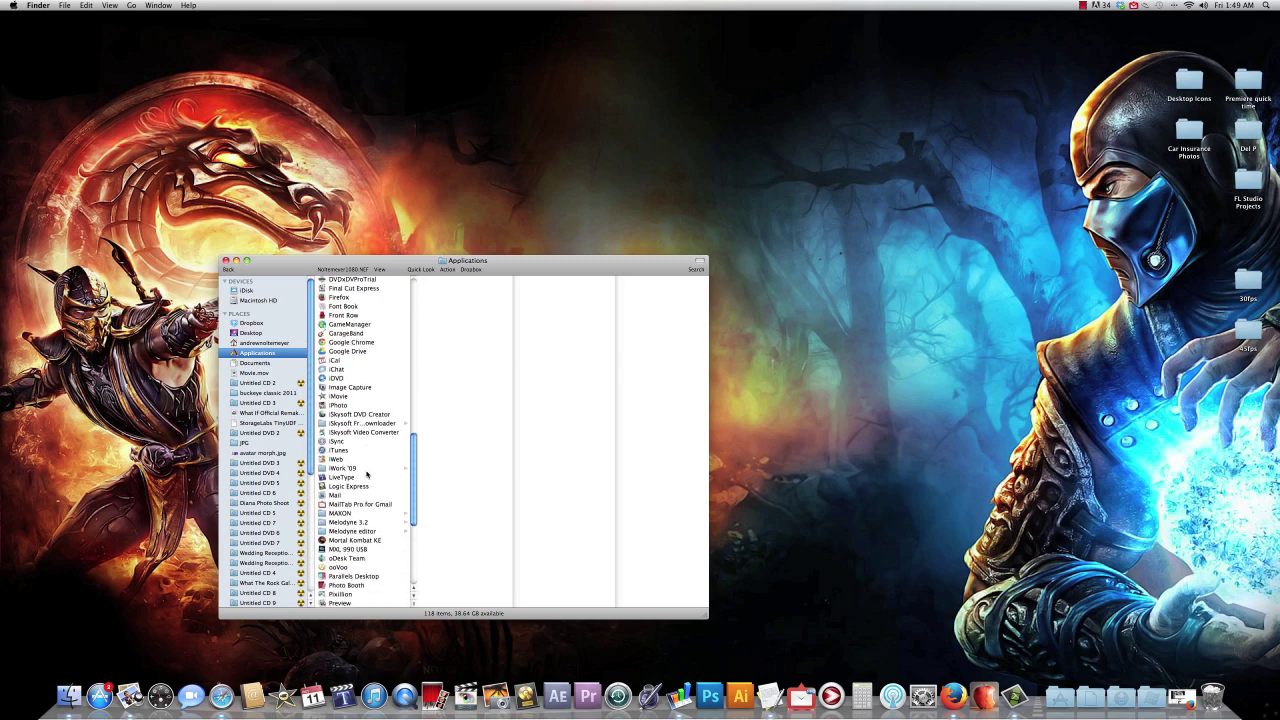
right_click(364, 541)
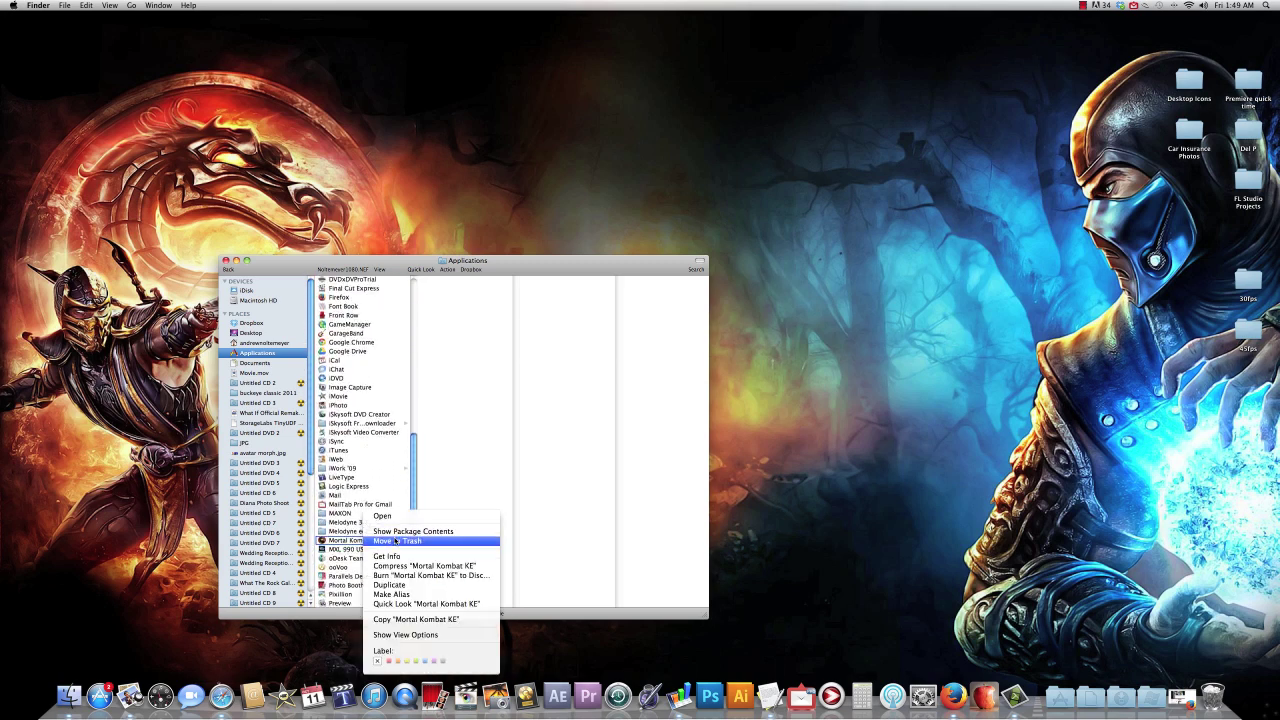
click(402, 505)
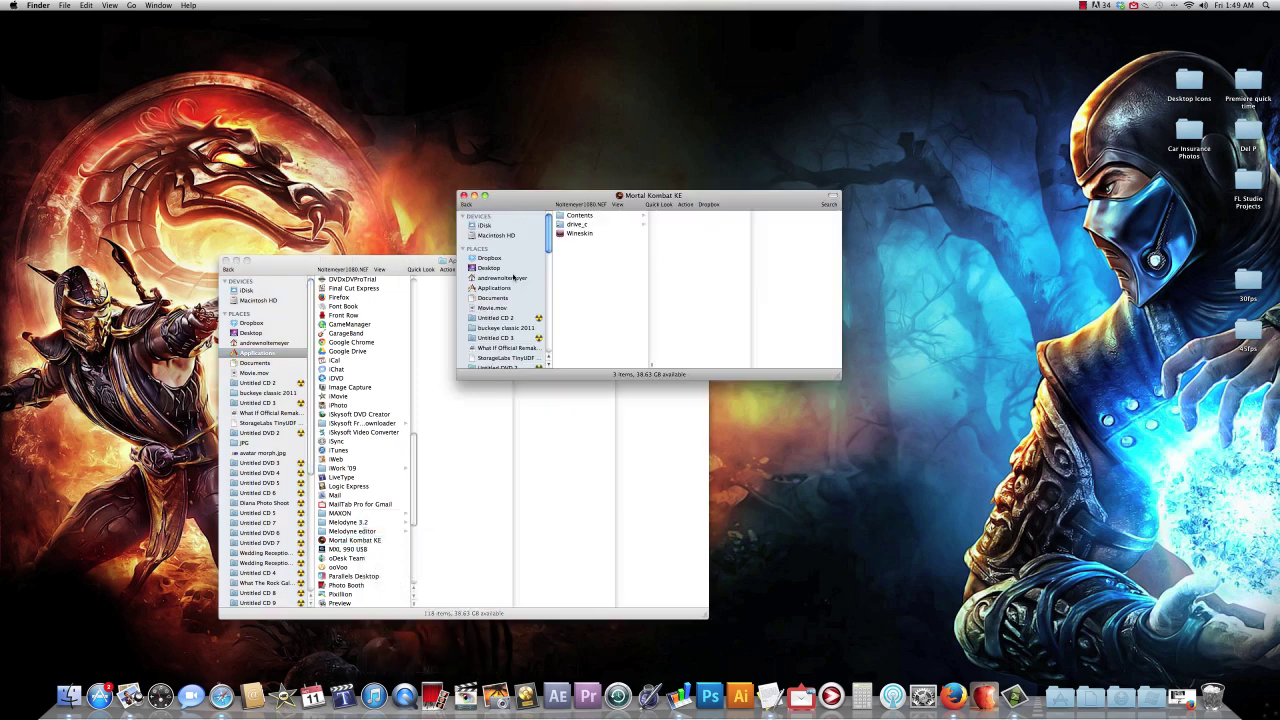
Open the Mortal Kombat KE wrapper's Wineskin Advanced settings
double_click(580, 233)
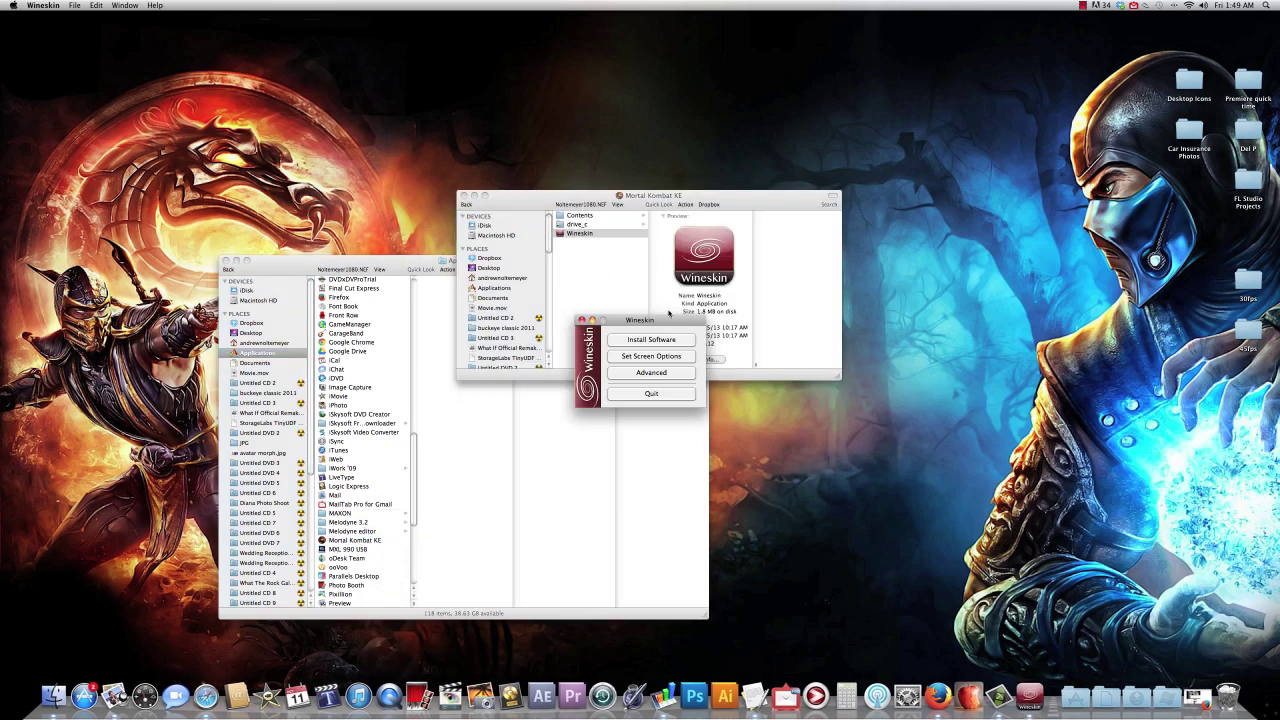
mouse_move(669, 313)
mouse_down()
mouse_move(525, 280)
mouse_move(477, 164)
mouse_up()
click(501, 329)
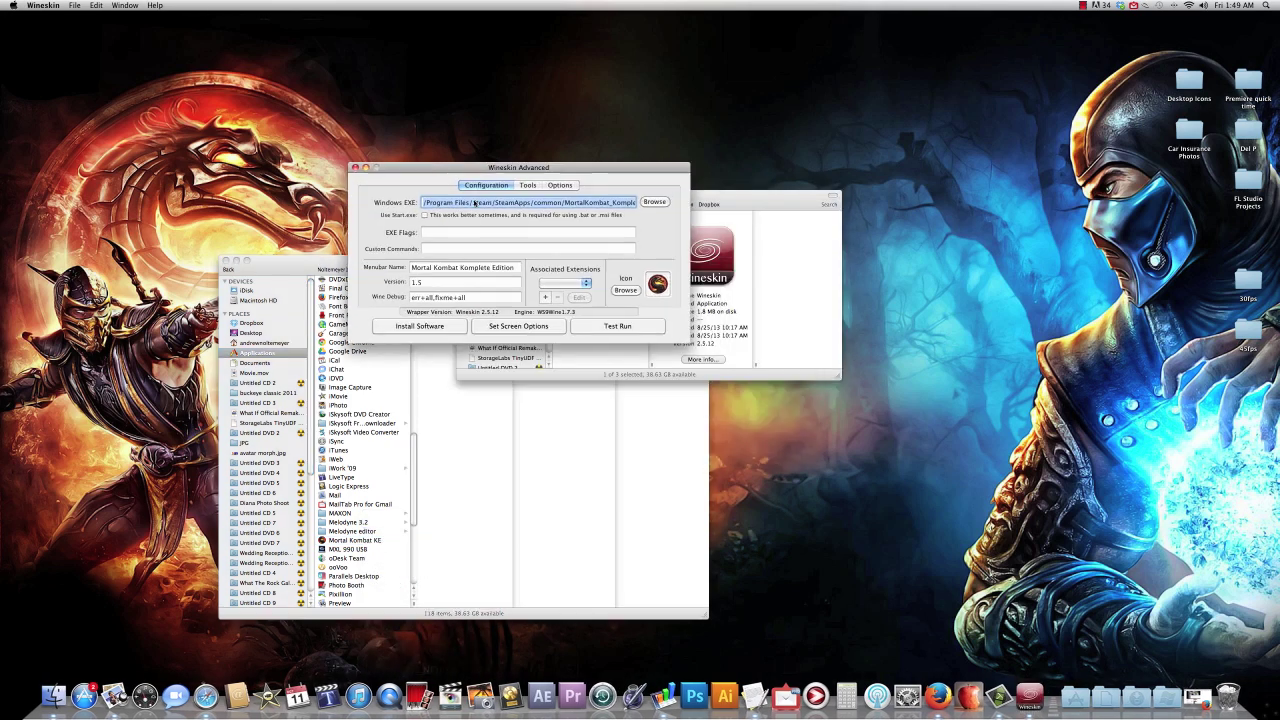
Check that the Windows EXE path ends in MKKE.exe, then view the Tools and Options tabs
click(604, 201)
key(super+Right)
key(Right)
key(Right)
key(Right)
click(523, 187)
click(546, 183)
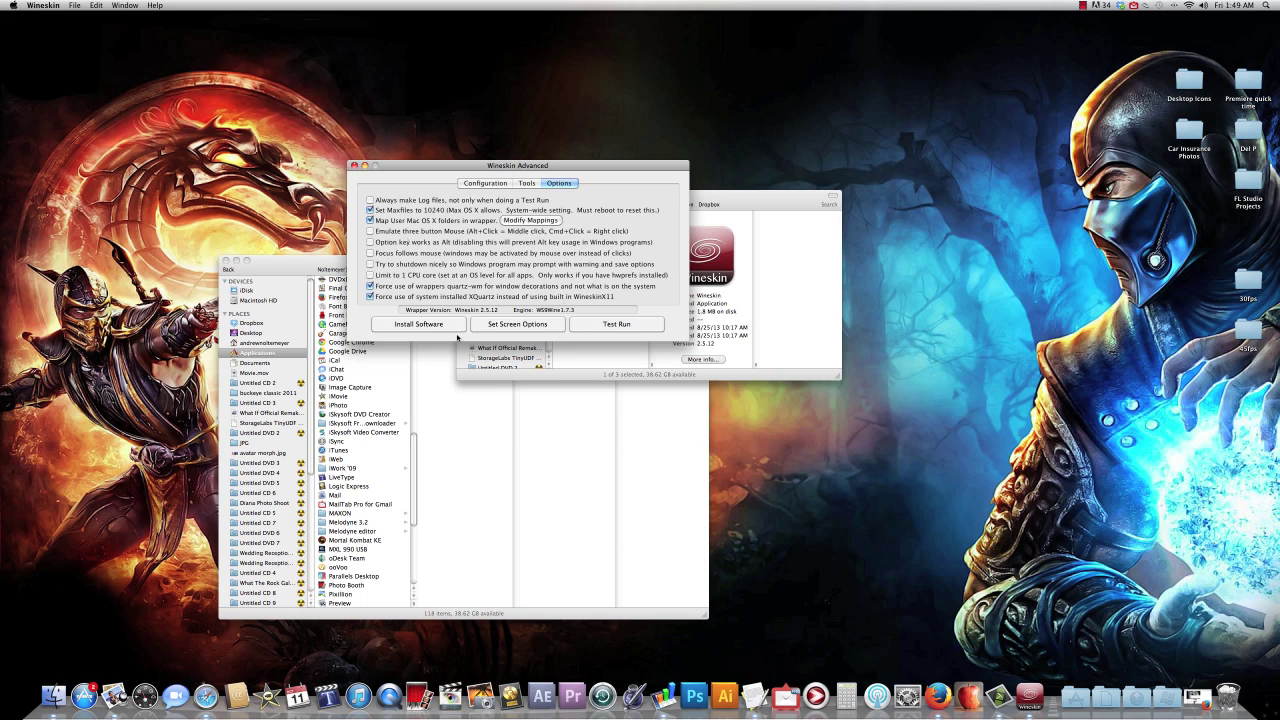
Toggle and restore Decorate windows and Use Mac Driver in Screen Options, then open Install Software
click(518, 324)
drag(591, 297, 338, 101)
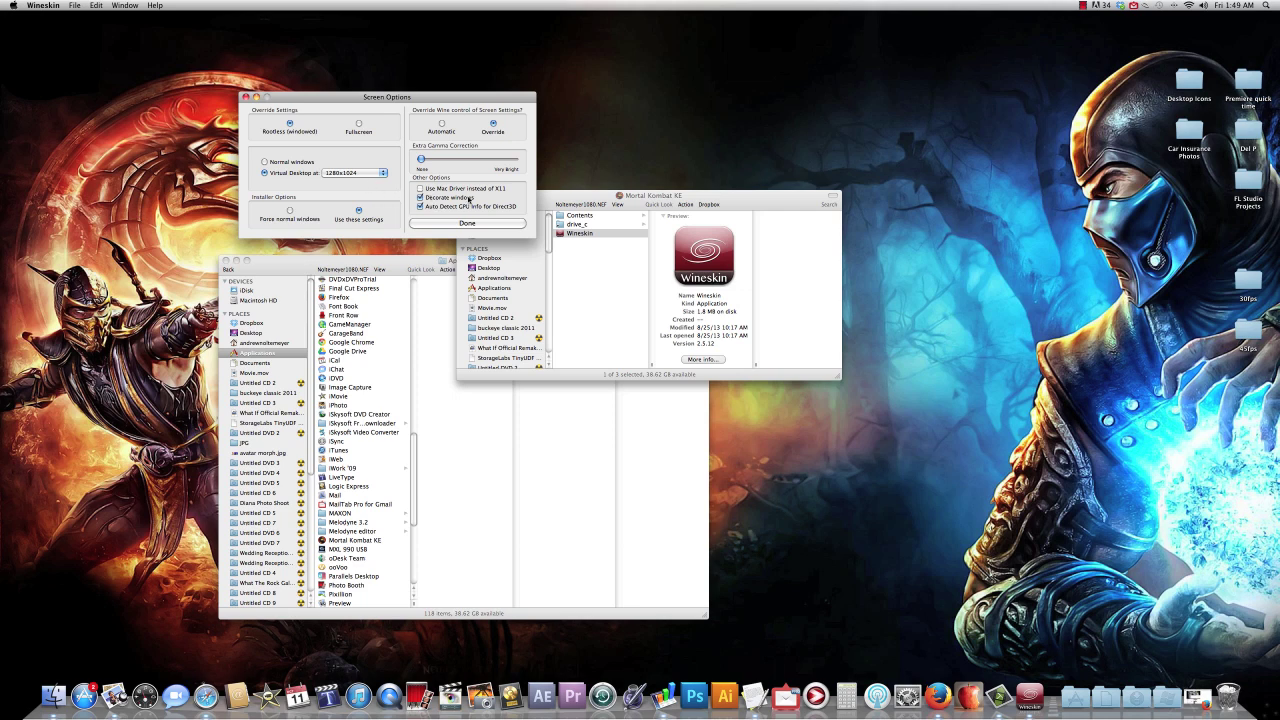
click(421, 197)
click(420, 197)
click(420, 188)
click(420, 189)
click(456, 222)
click(437, 327)
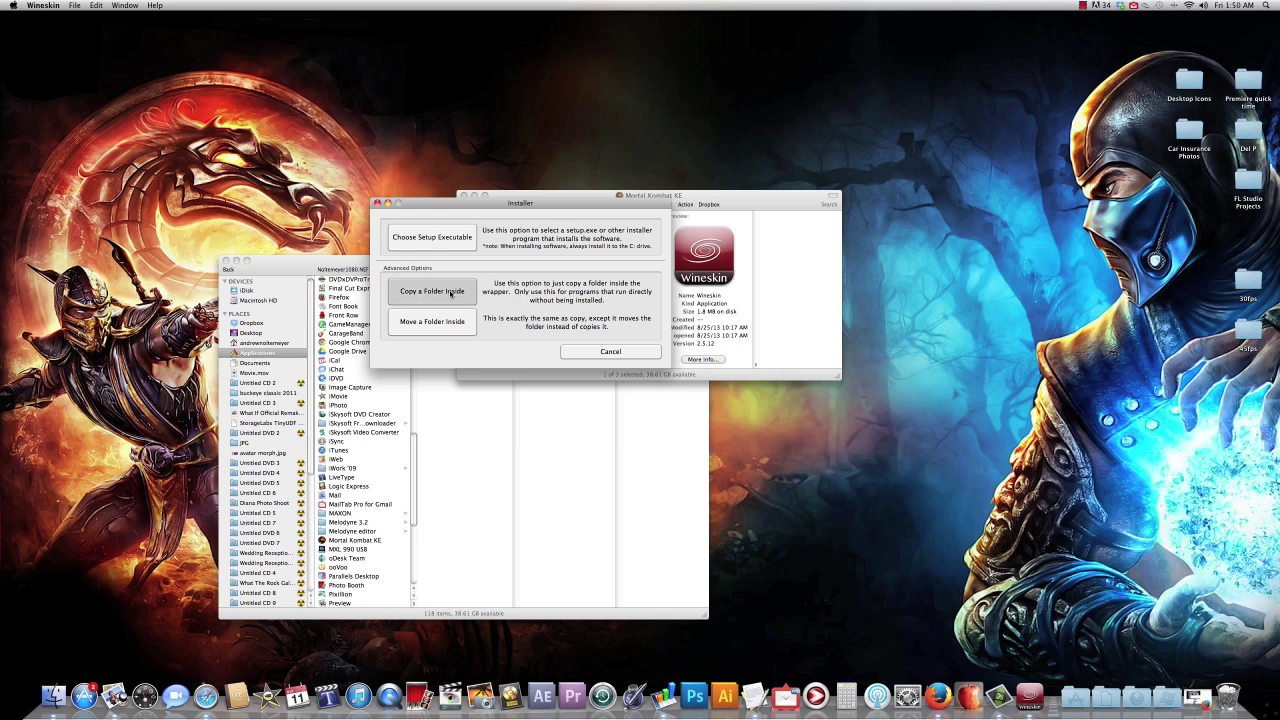
Cancel the Copy a Folder Inside chooser twice, close the Installer, and start a Test Run
click(453, 292)
drag(583, 131, 485, 97)
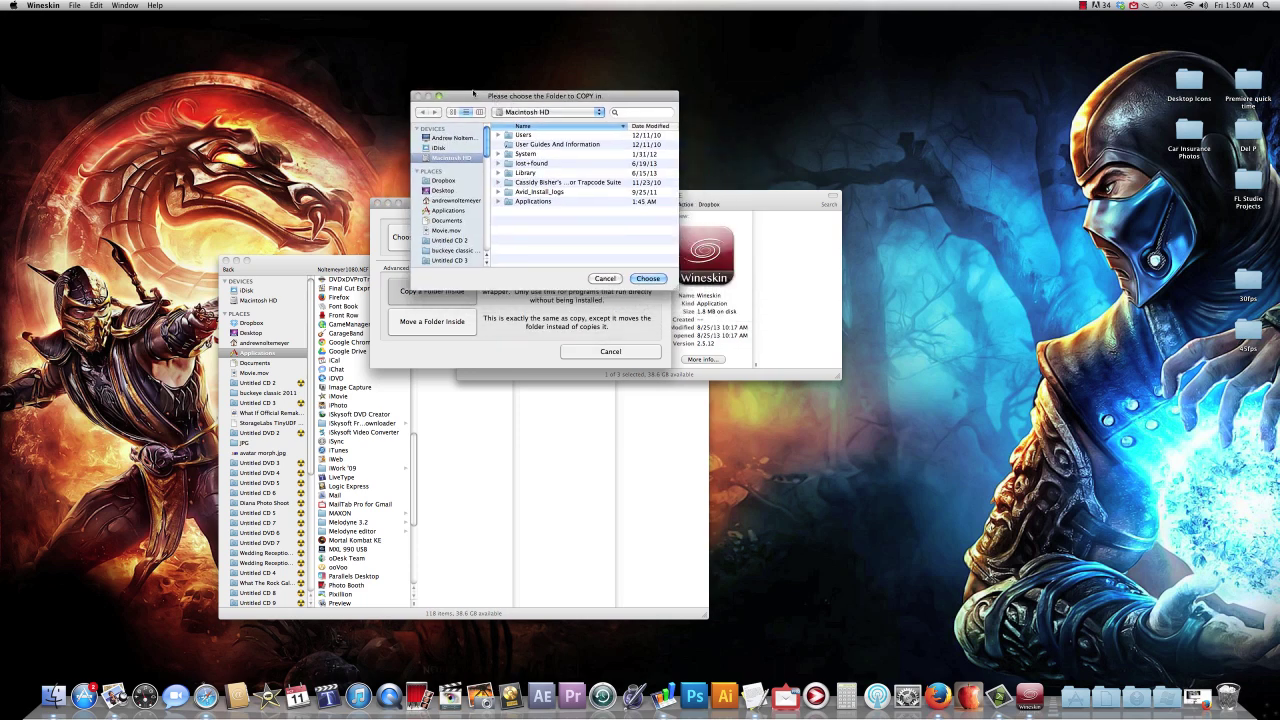
click(603, 281)
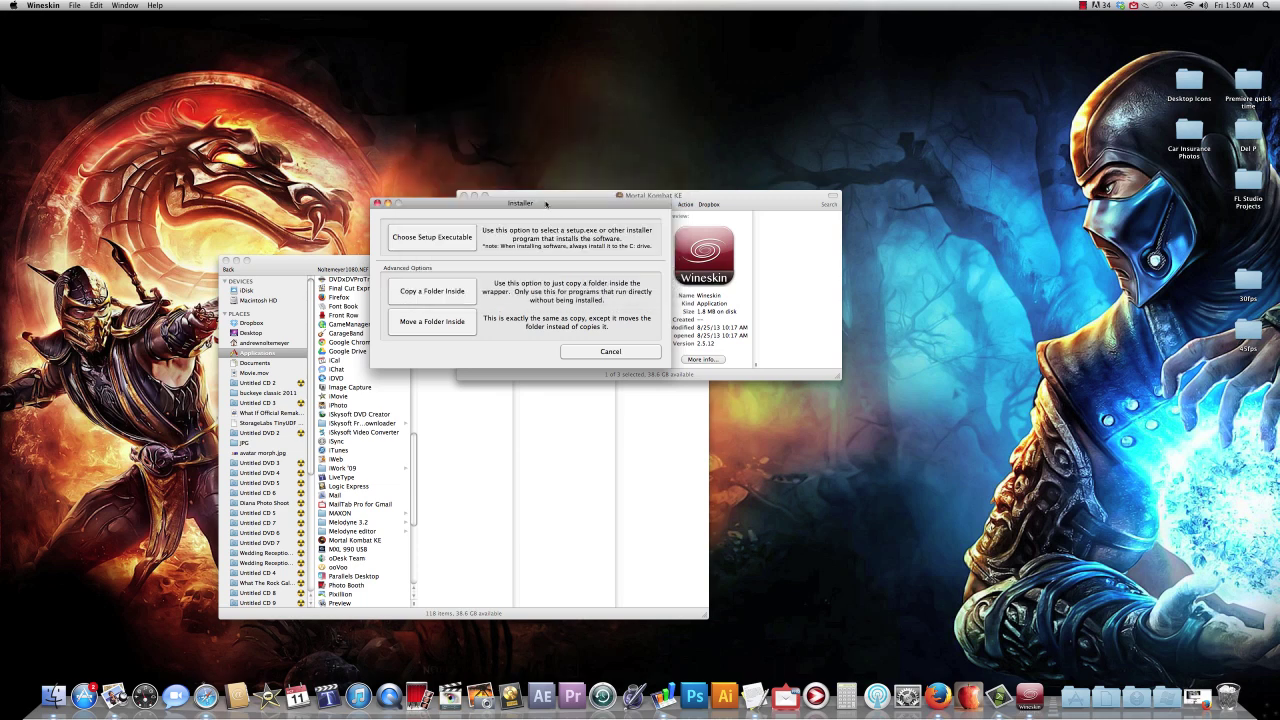
click(453, 295)
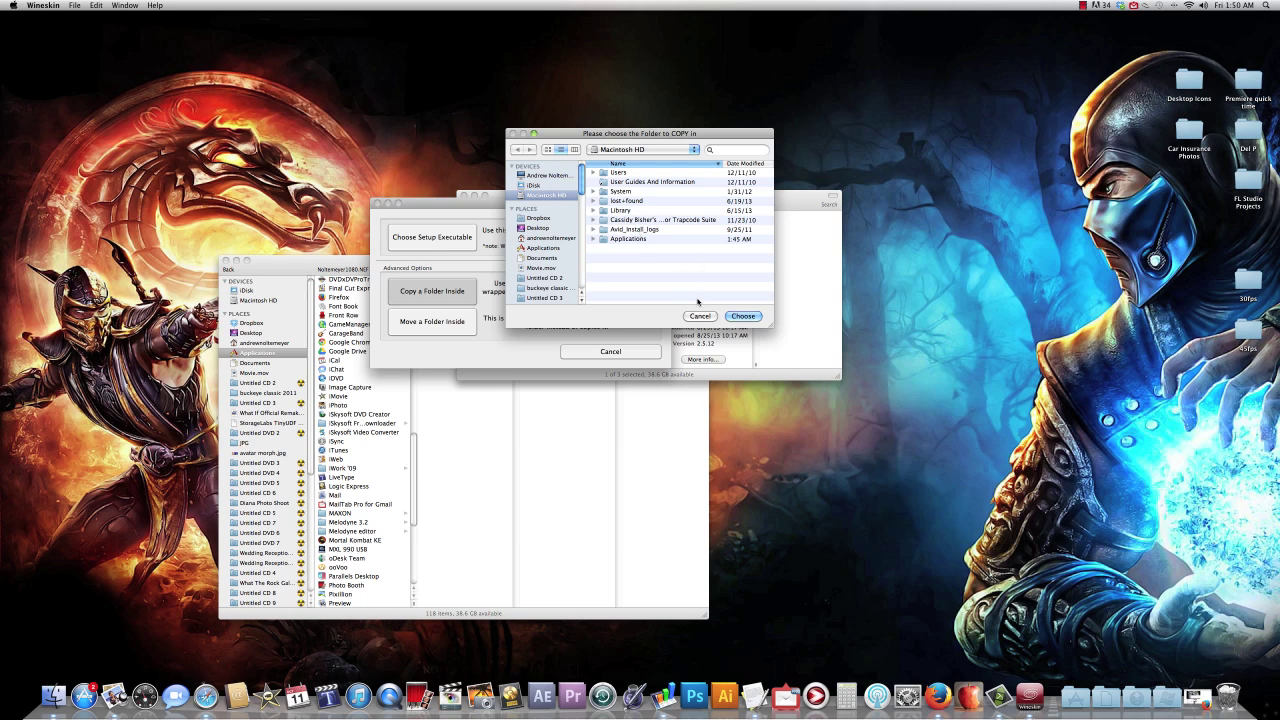
click(703, 316)
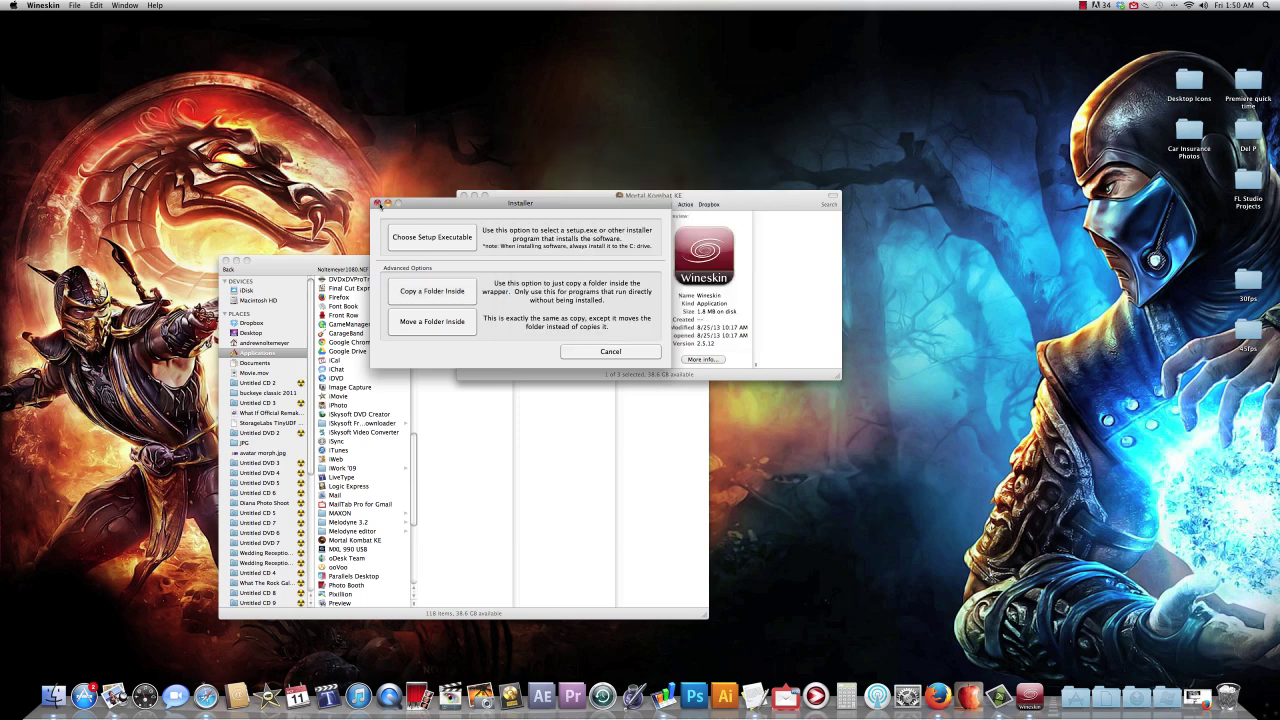
click(377, 203)
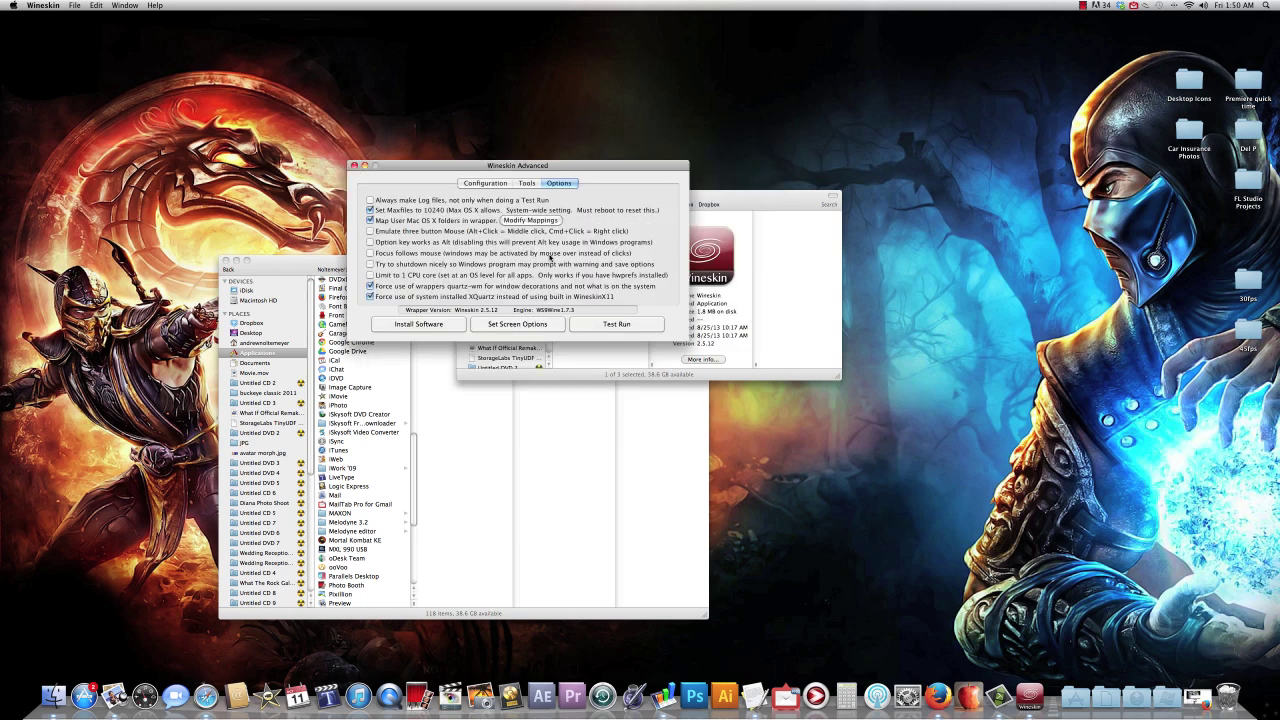
click(616, 323)
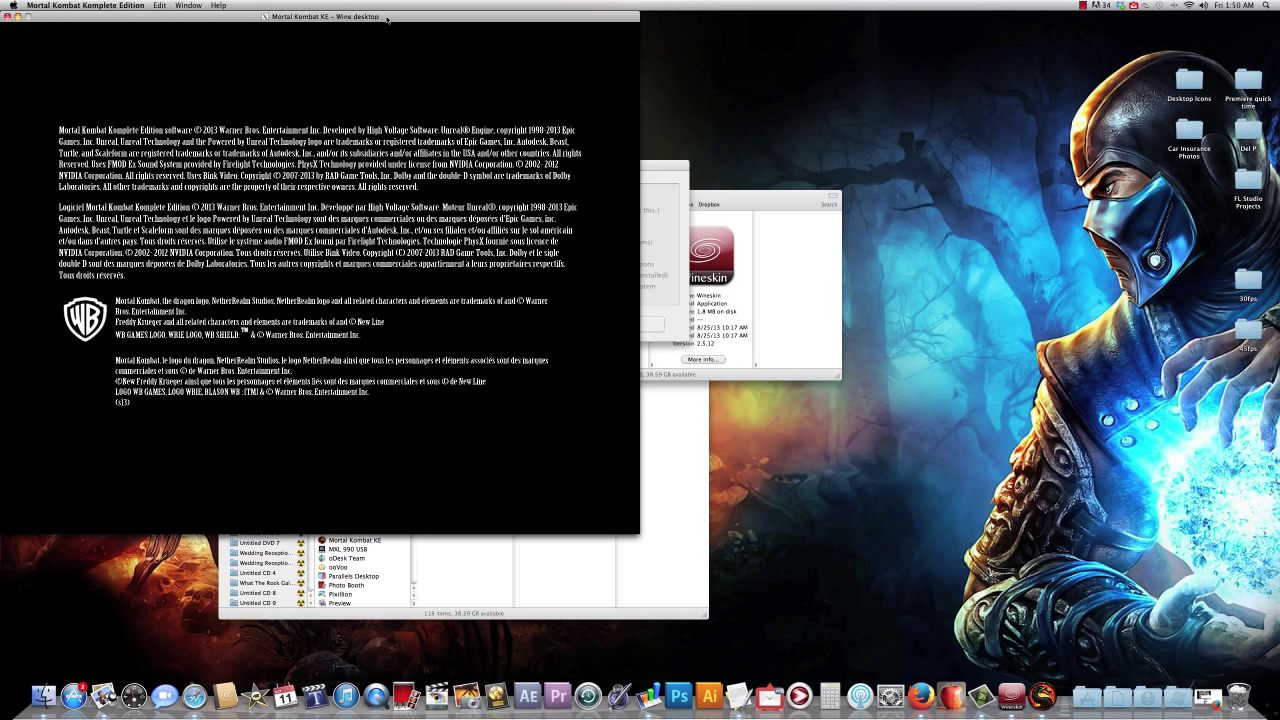
Shift the game window right and browse the 1 Player > Training options up to Tutorial
drag(387, 18, 433, 18)
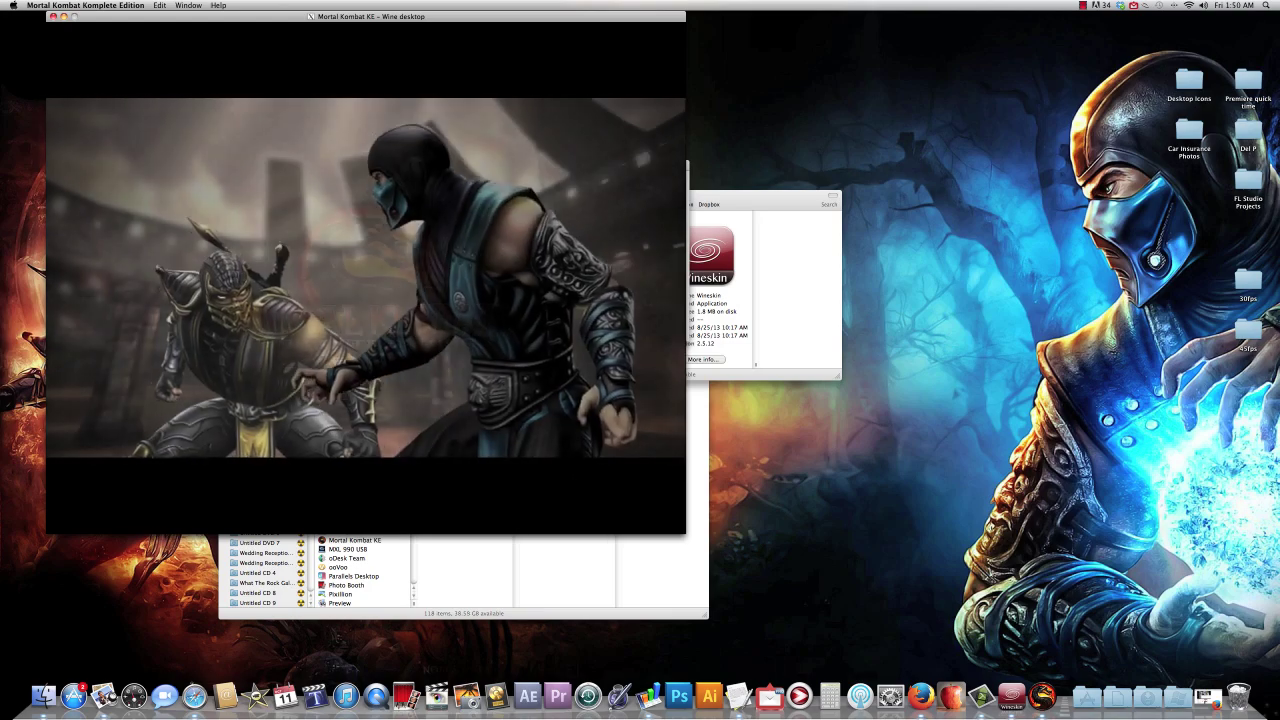
key(Return)
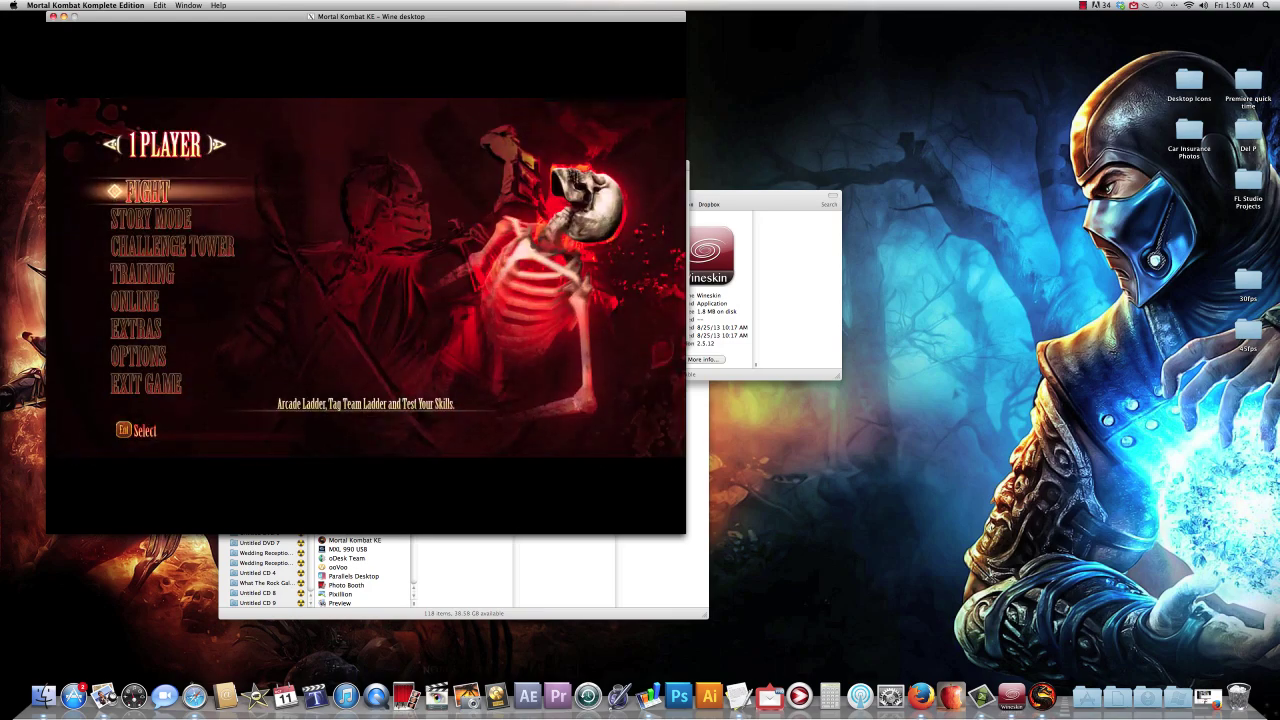
key(Down)
key(Down)
key(Down)
key(Return)
key(Down)
key(Down)
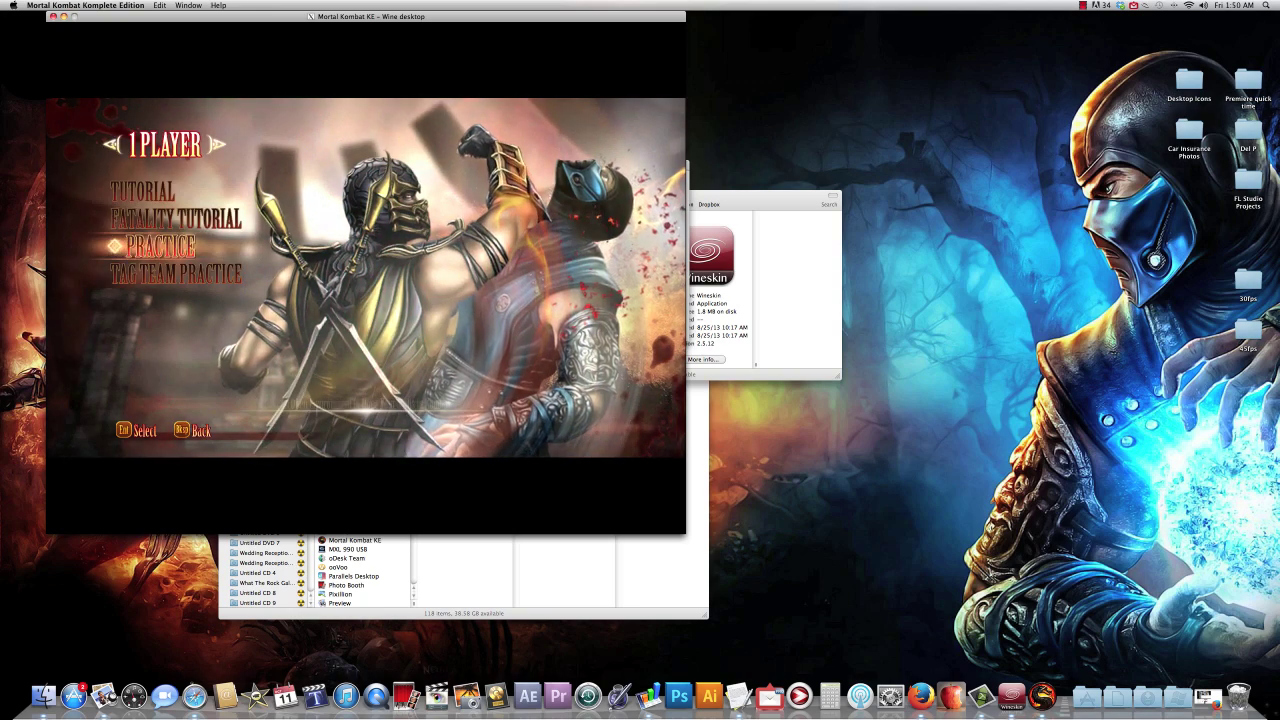
key(Up)
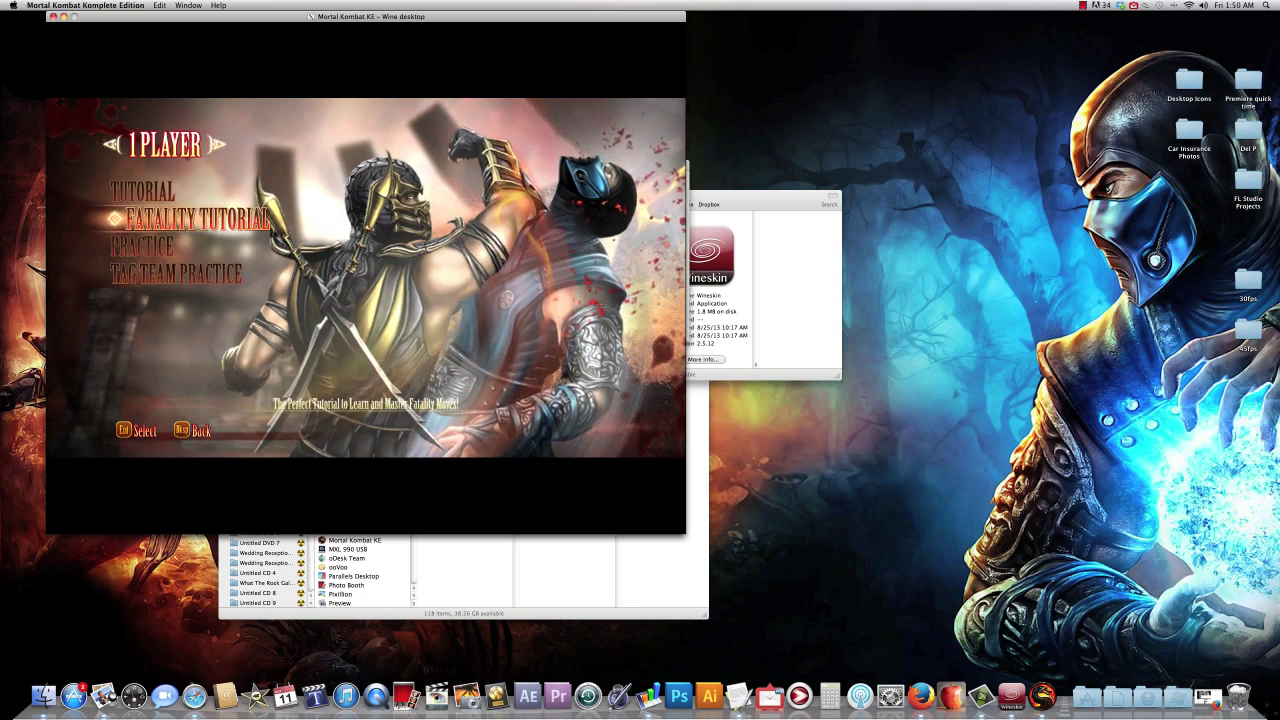
key(Up)
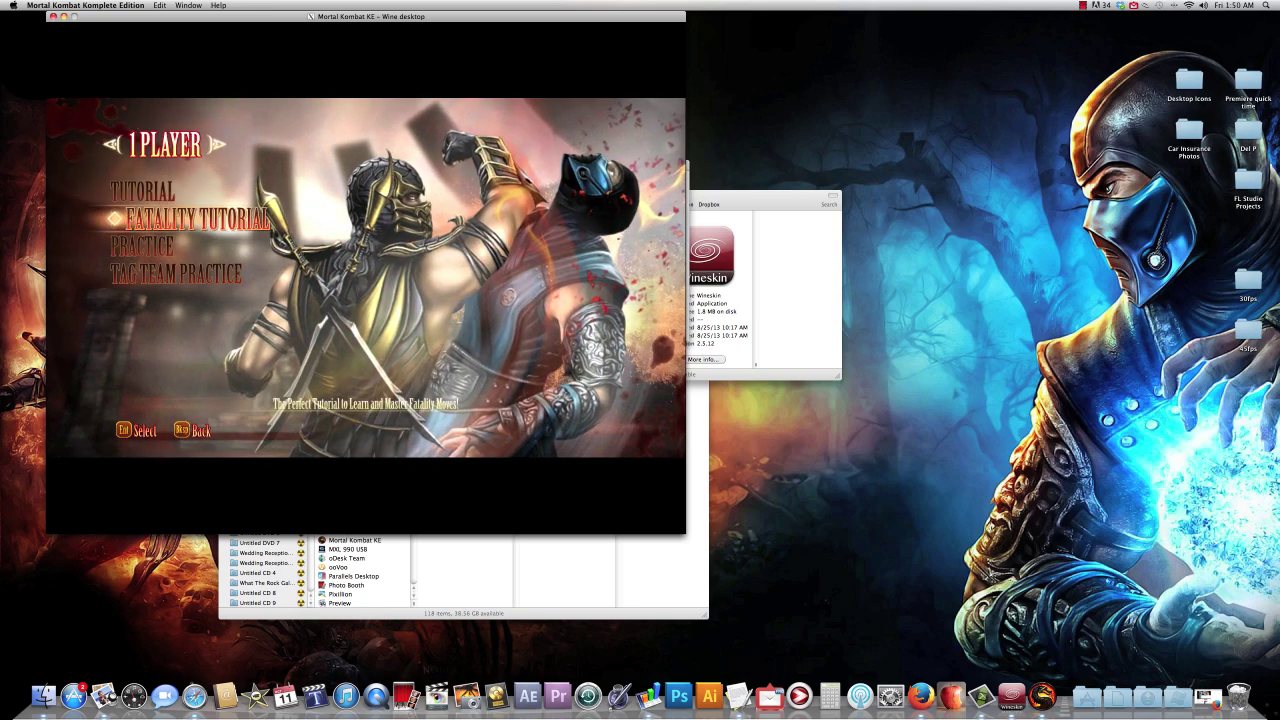
key(Escape)
Choose Challenge Tower from the 1 Player menu and confirm the player's controller
key(Up)
key(Return)
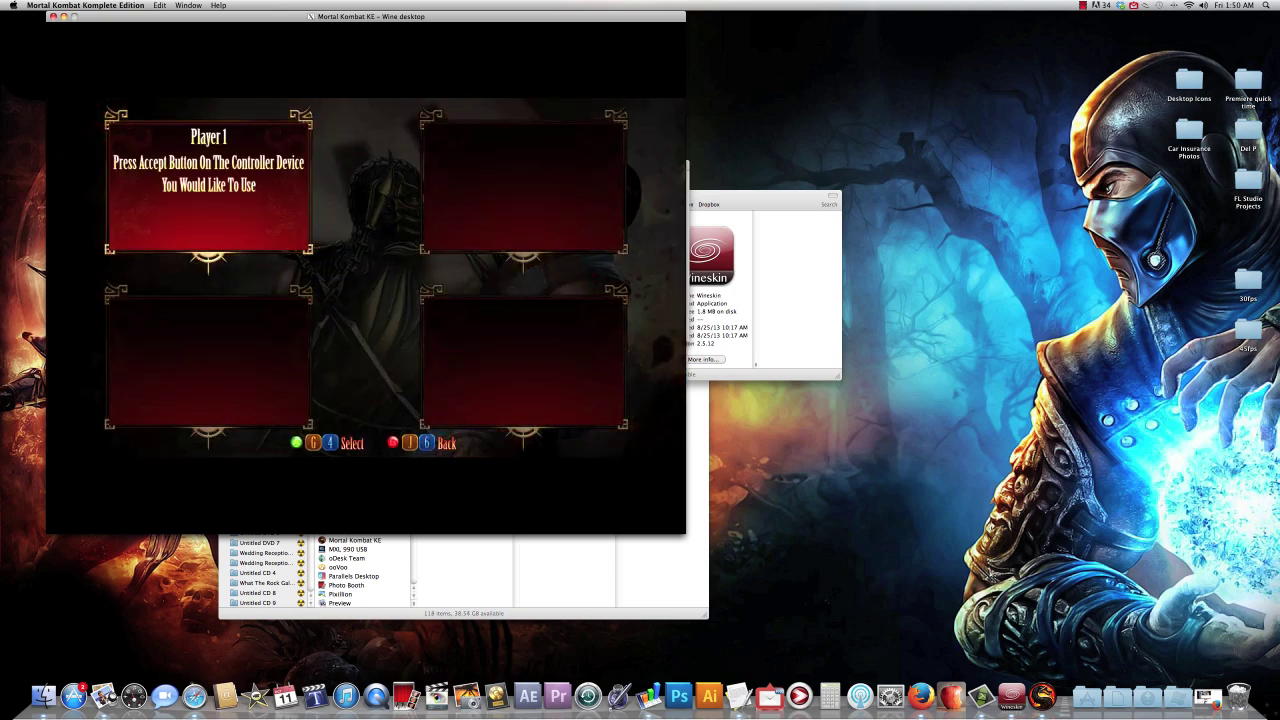
key(Return)
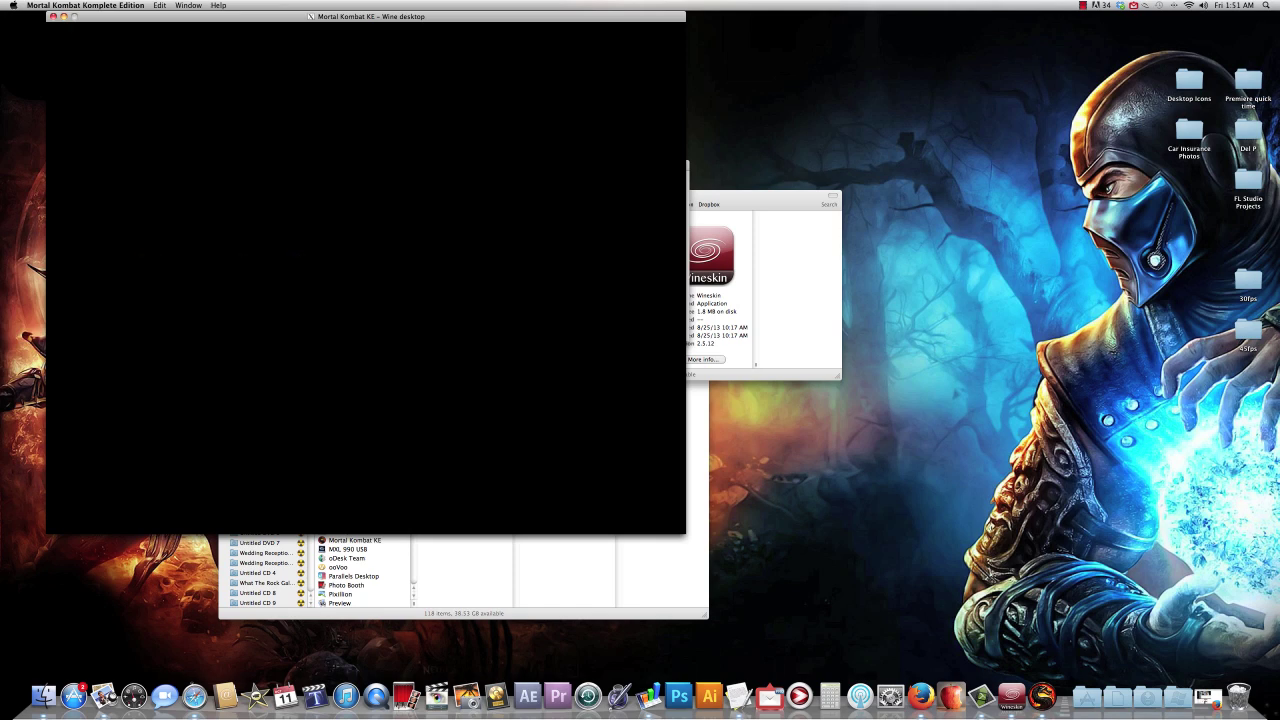
Raise the system volume twice while the NetherRealm intro and story cutscene play
key(XF86AudioRaiseVolume)
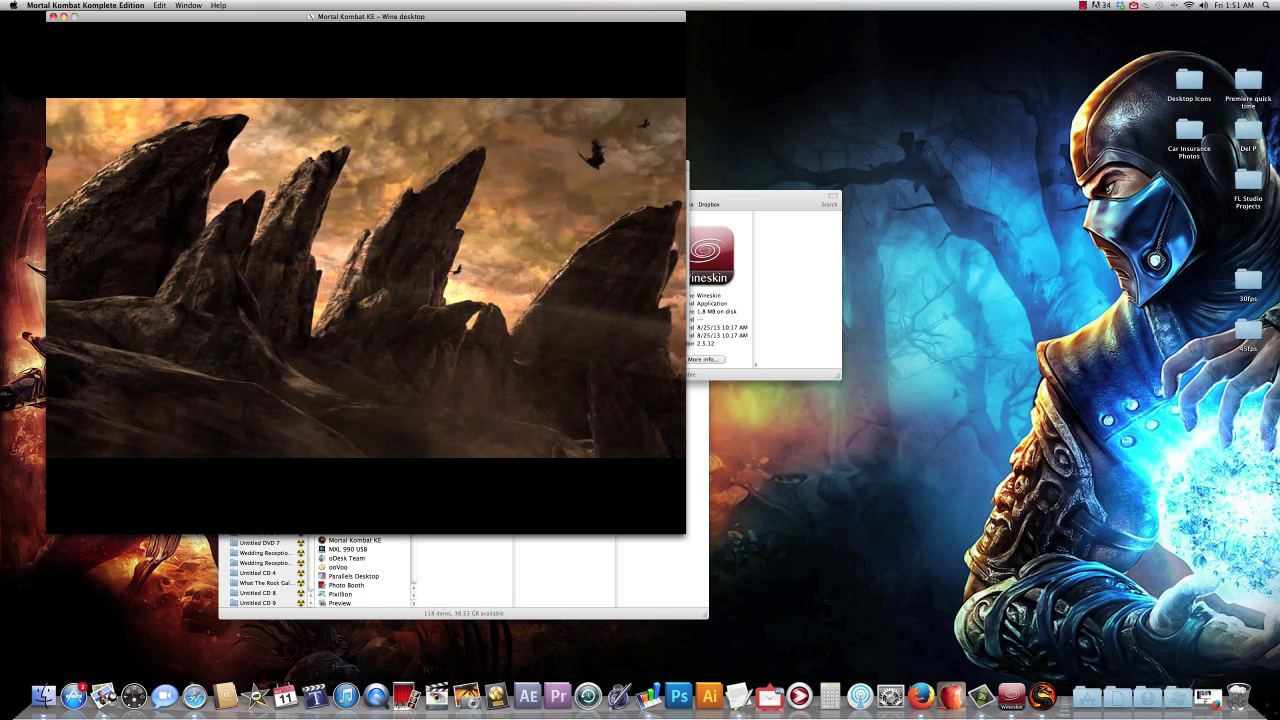
key(XF86AudioRaiseVolume)
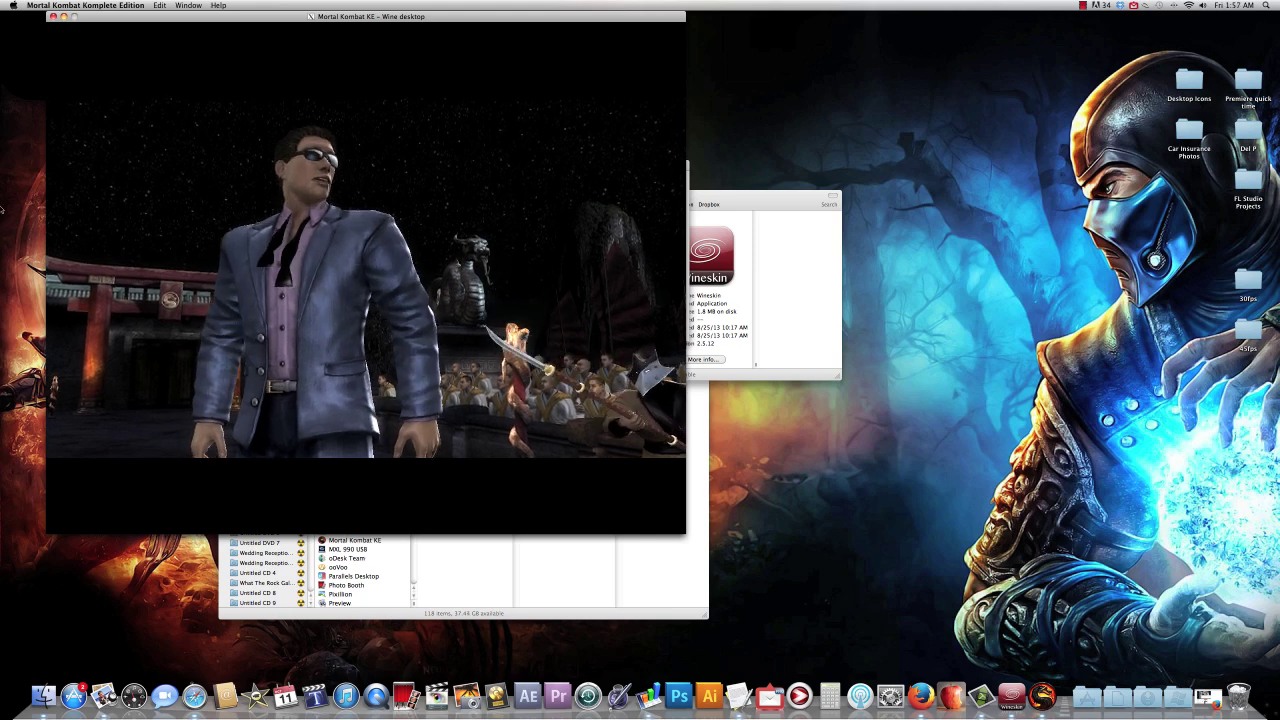
Close Mortal Kombat KE, review About This Mac (10.6.8, 2.93 GHz Core i7, 8 GB), then dismiss it
click(52, 17)
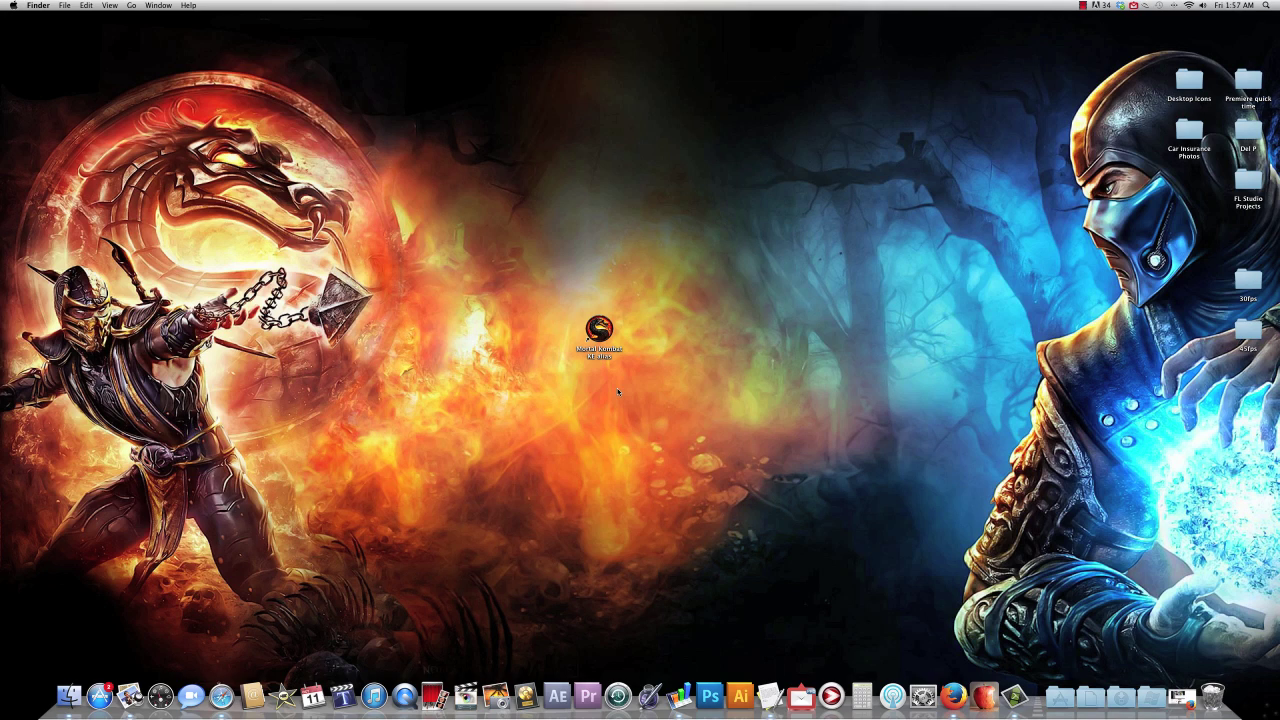
click(14, 5)
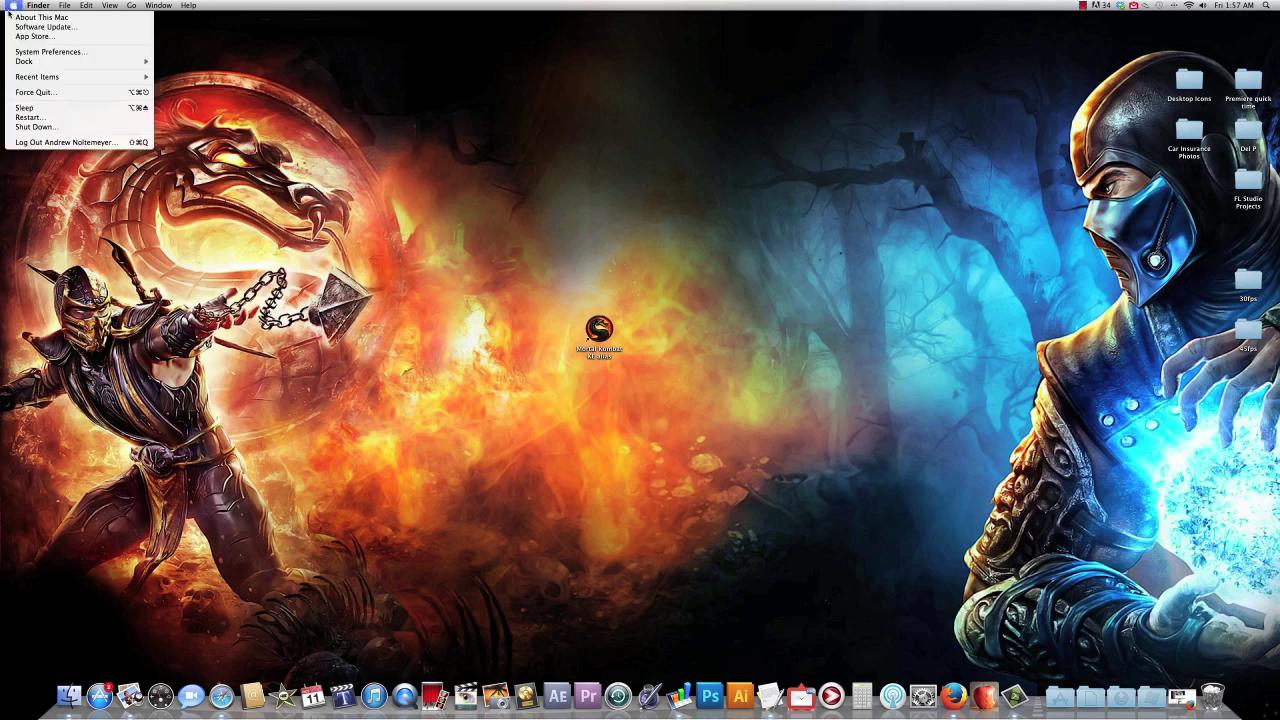
click(14, 18)
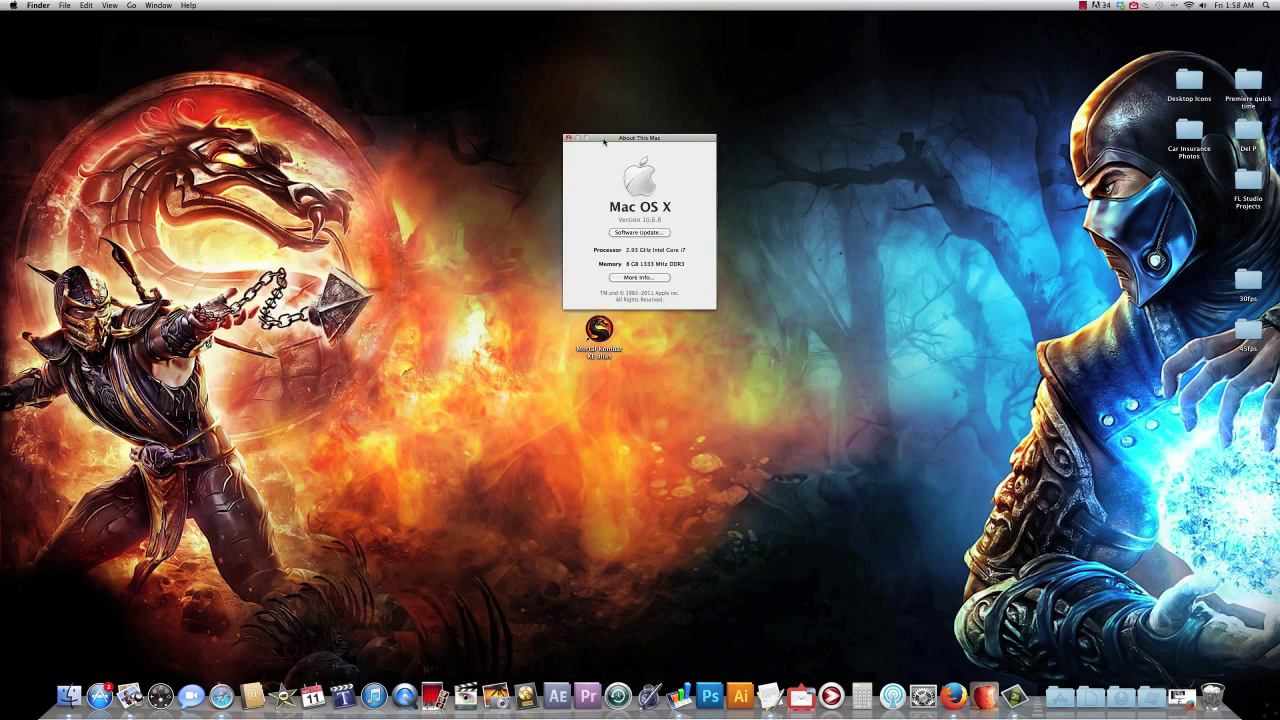
drag(592, 145, 384, 145)
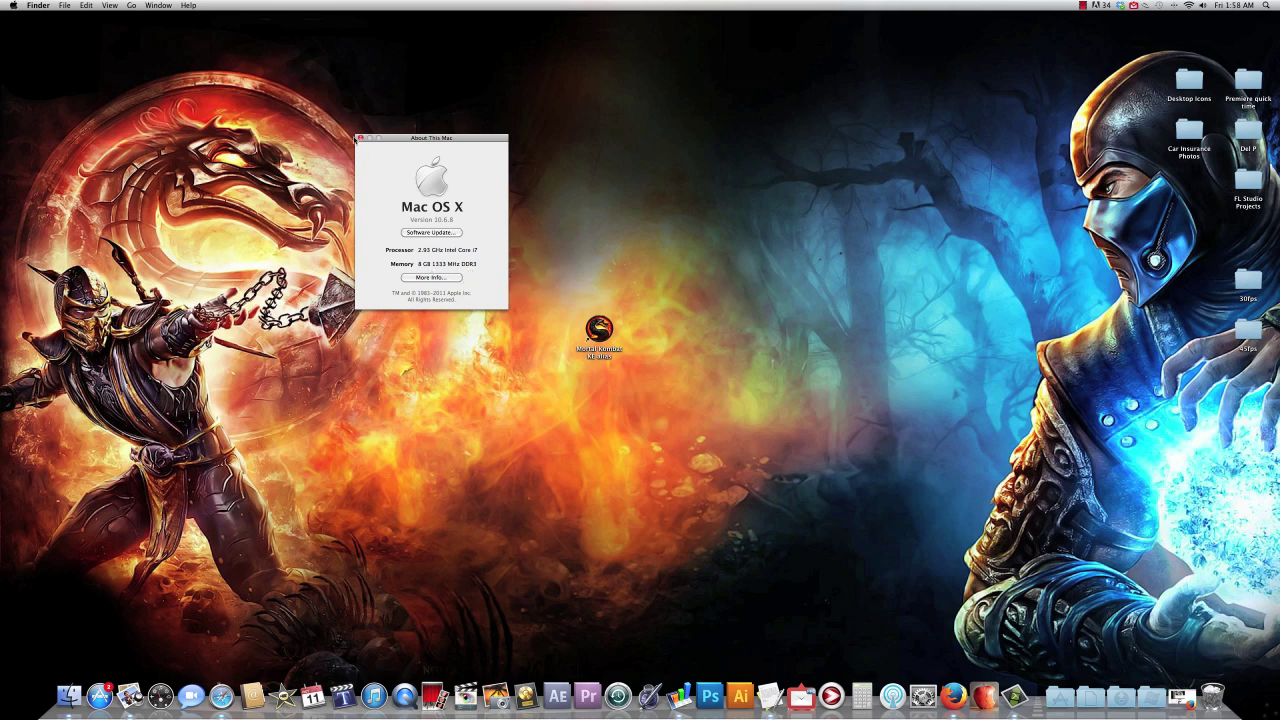
click(360, 138)
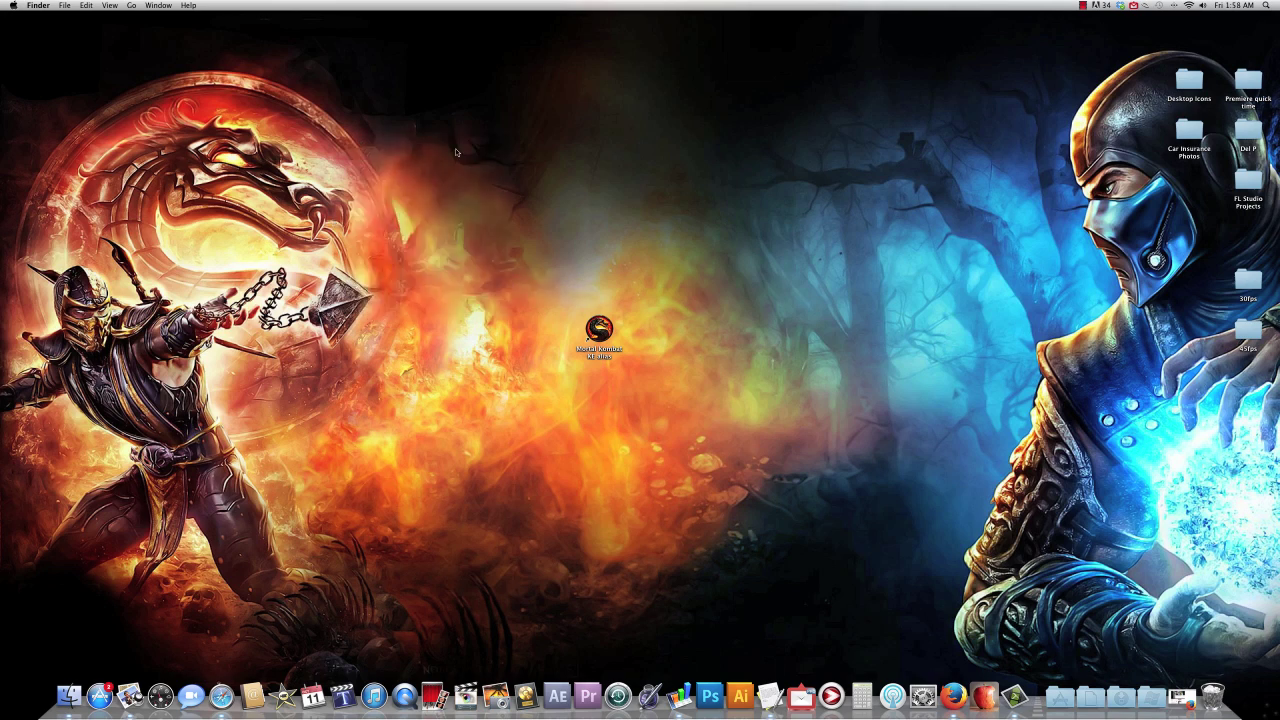